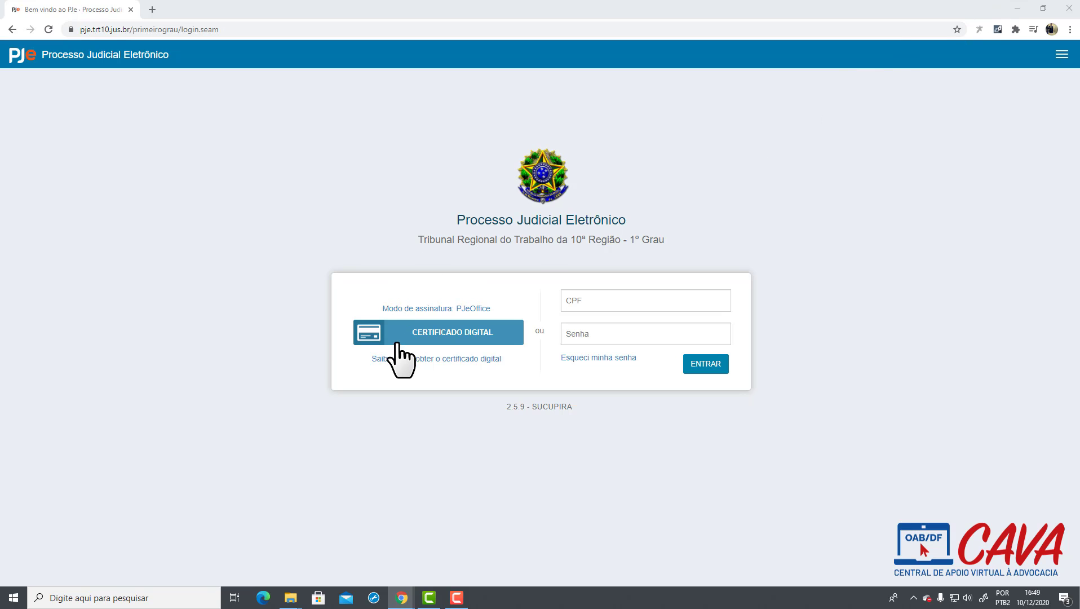
Step: Sign in to the 1º Grau court system with the digital certificate by entering the token password
left_click(437, 334)
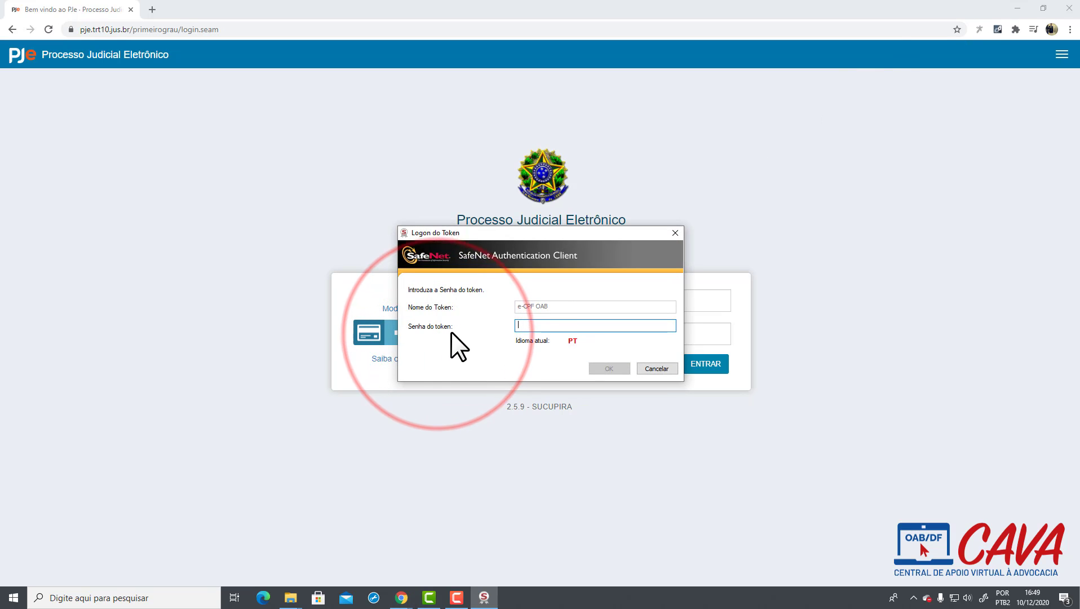
type("•••••••••••")
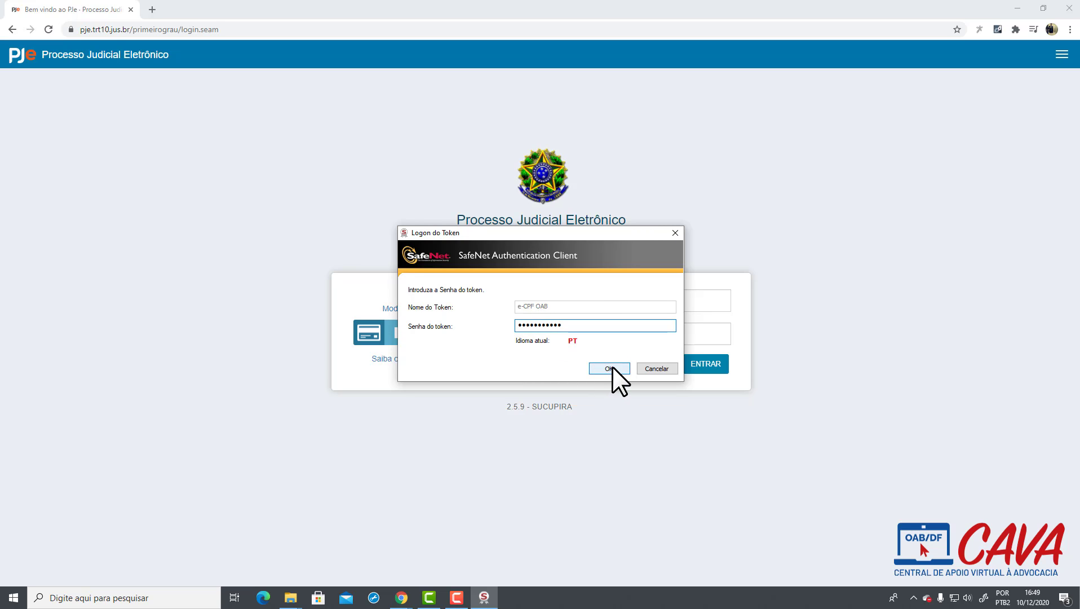
left_click(613, 367)
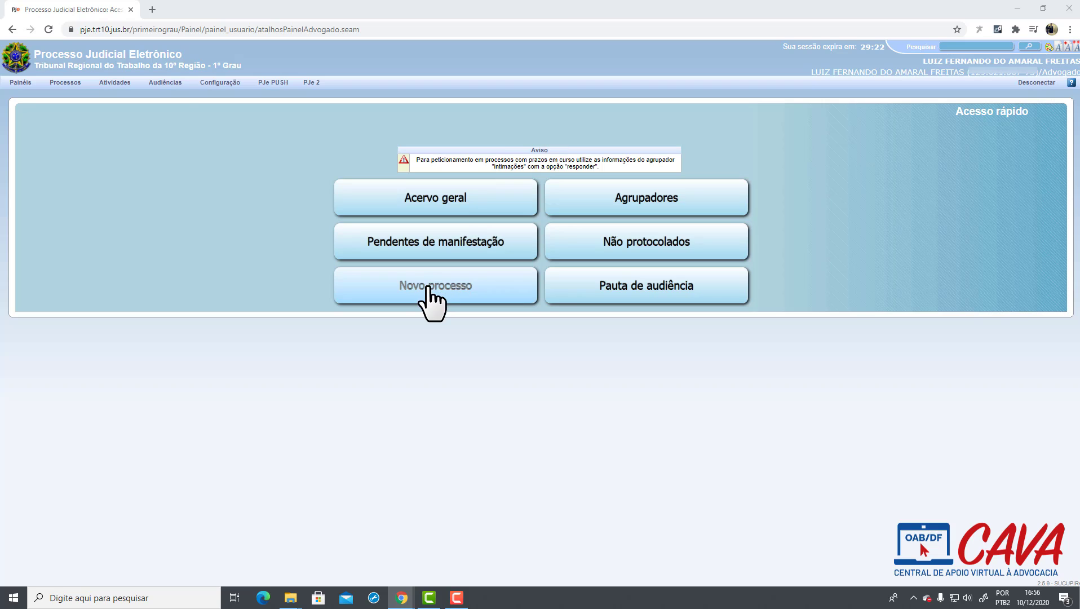
Step: Start a new case with jurisdiction BRASÍLIA-DF and judicial class AÇÃO CIVIL PÚBLICA CÍVEL (65), and include it
left_click(447, 298)
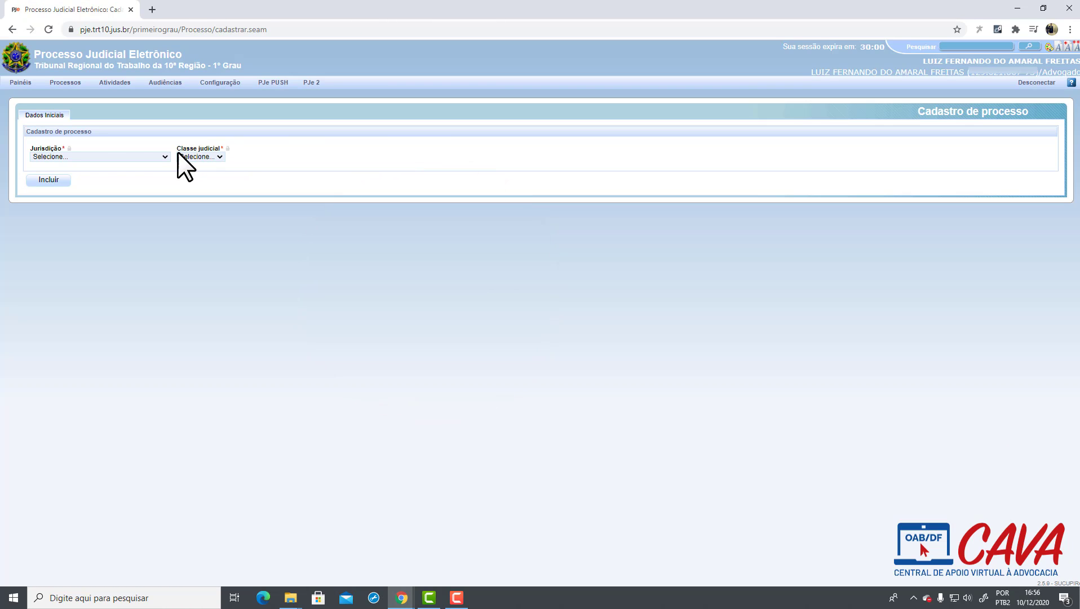
left_click(107, 158)
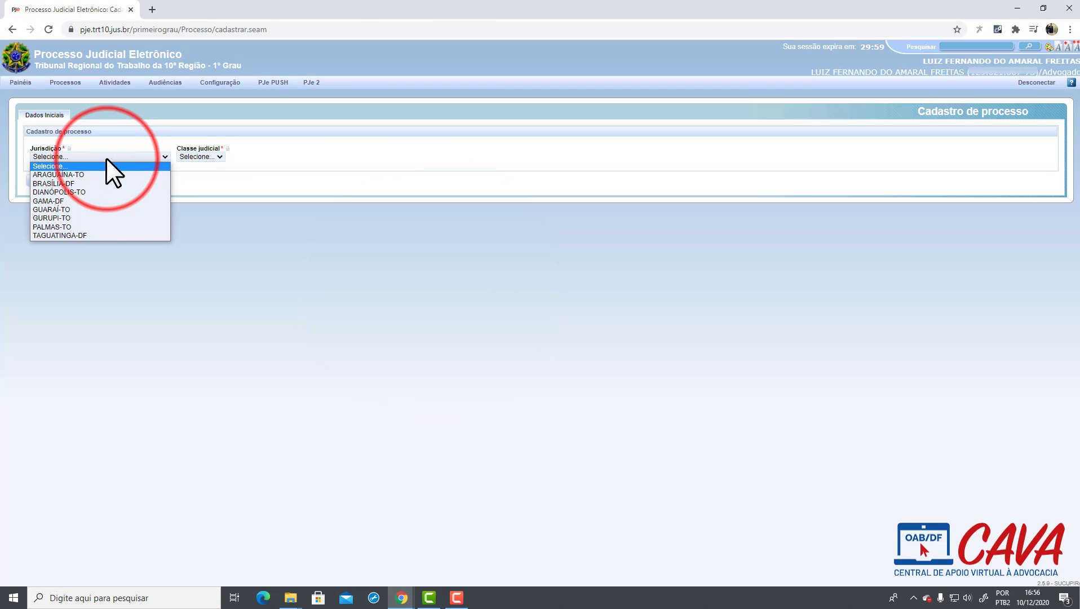
left_click(80, 184)
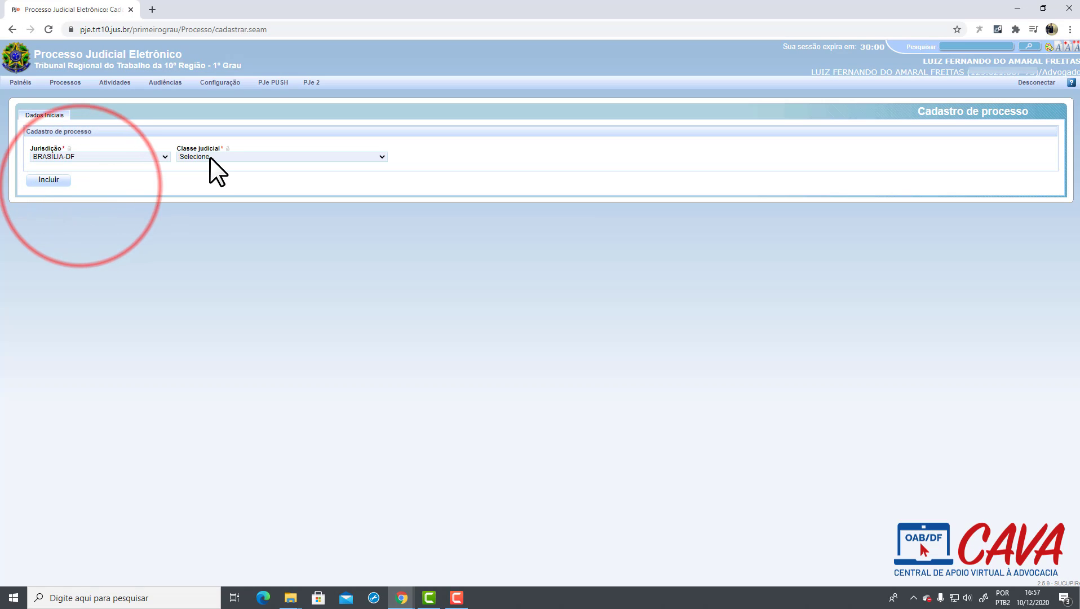
left_click(211, 156)
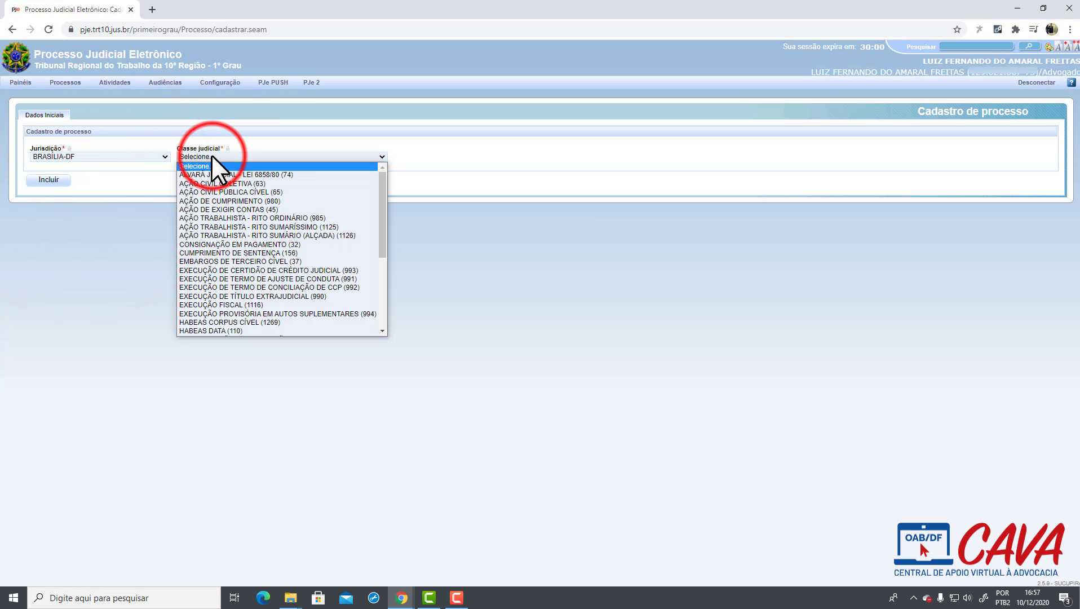
left_click(209, 190)
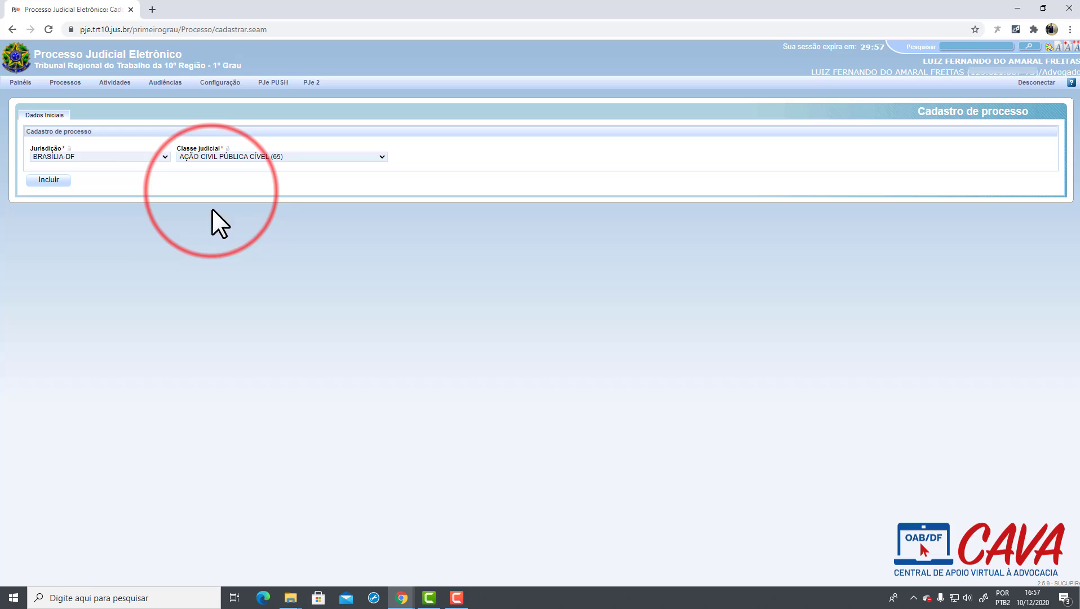
left_click(38, 182)
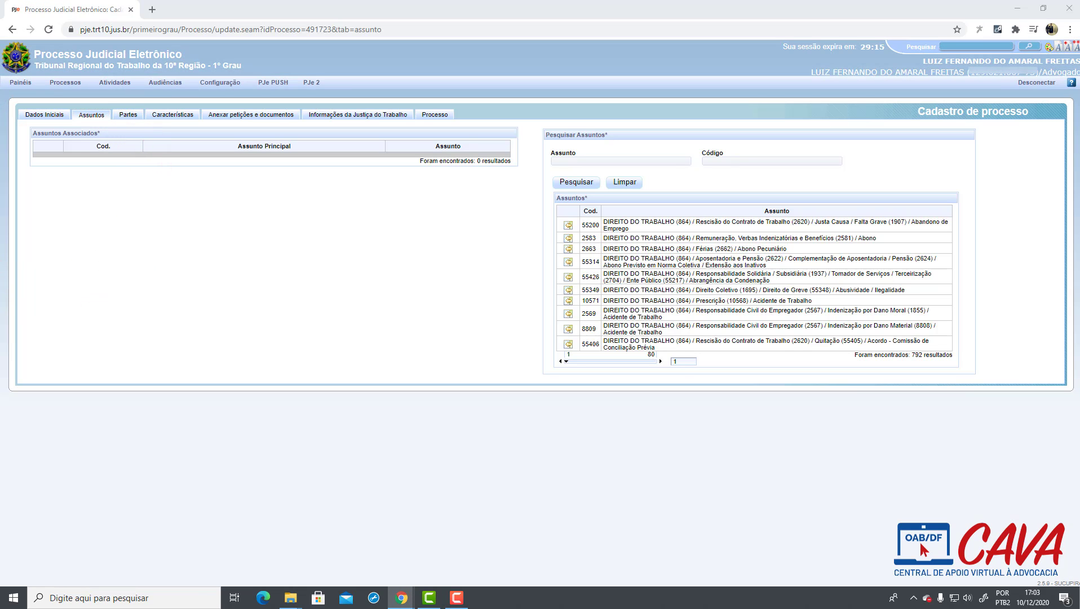
Step: Associate subject 55314, Abono Previsto em Norma Coletiva / Extensão aos Inativos, with the case
left_click(568, 262)
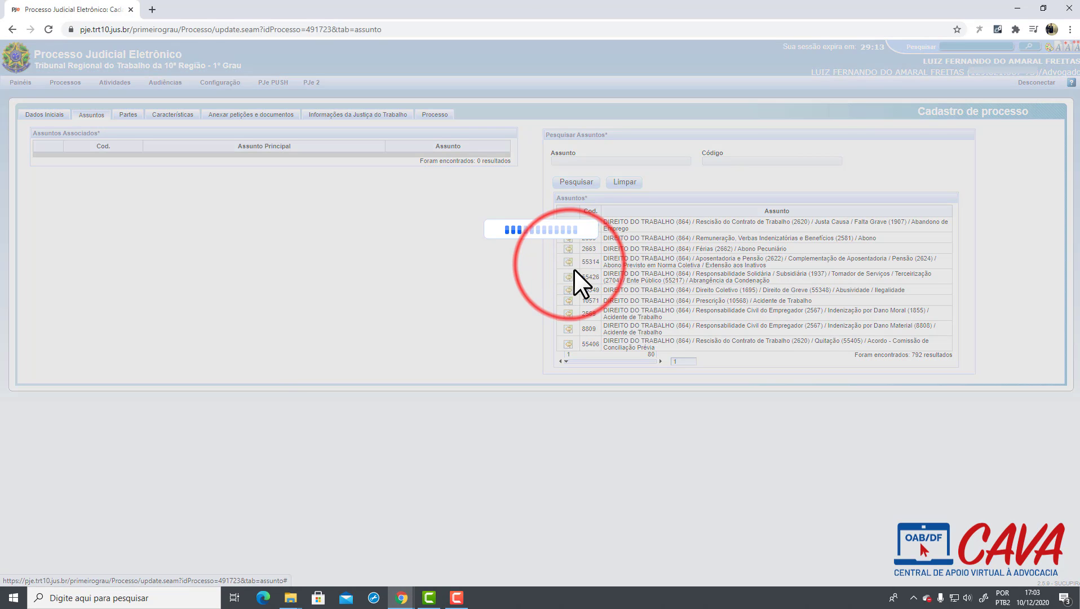
left_click(577, 262)
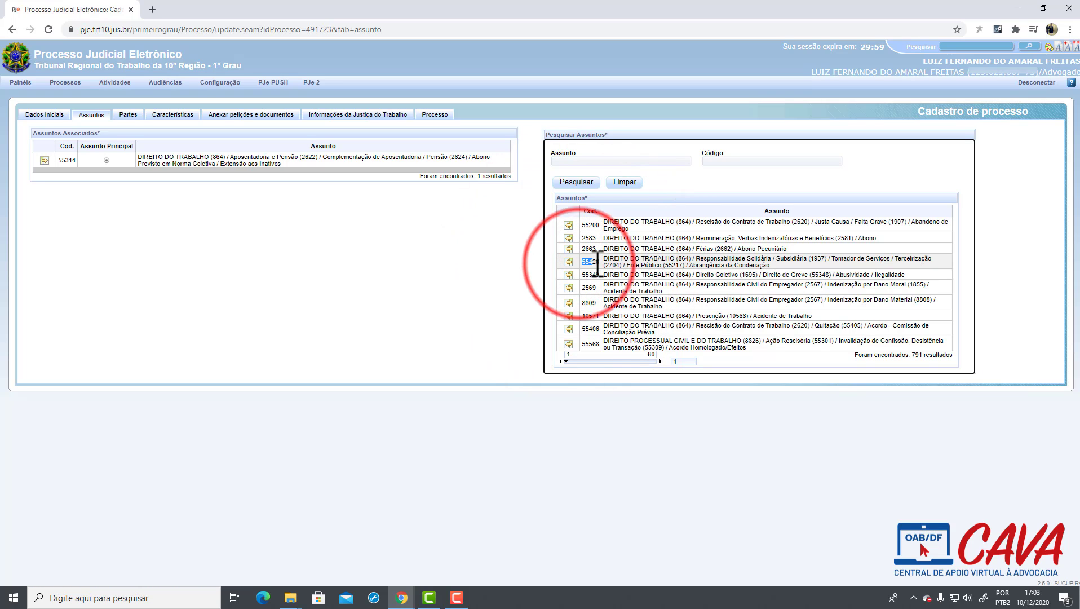
left_click(496, 265)
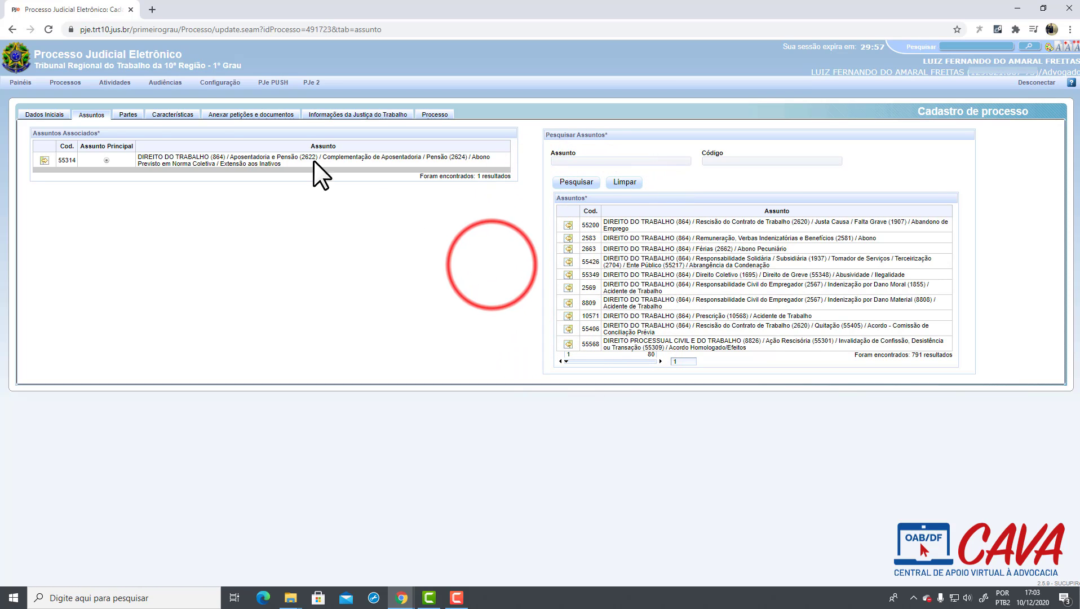
Step: Look up the Polo Ativo party as a Brazilian Pessoa física by CPF and confirm the pre-registration
left_click(127, 115)
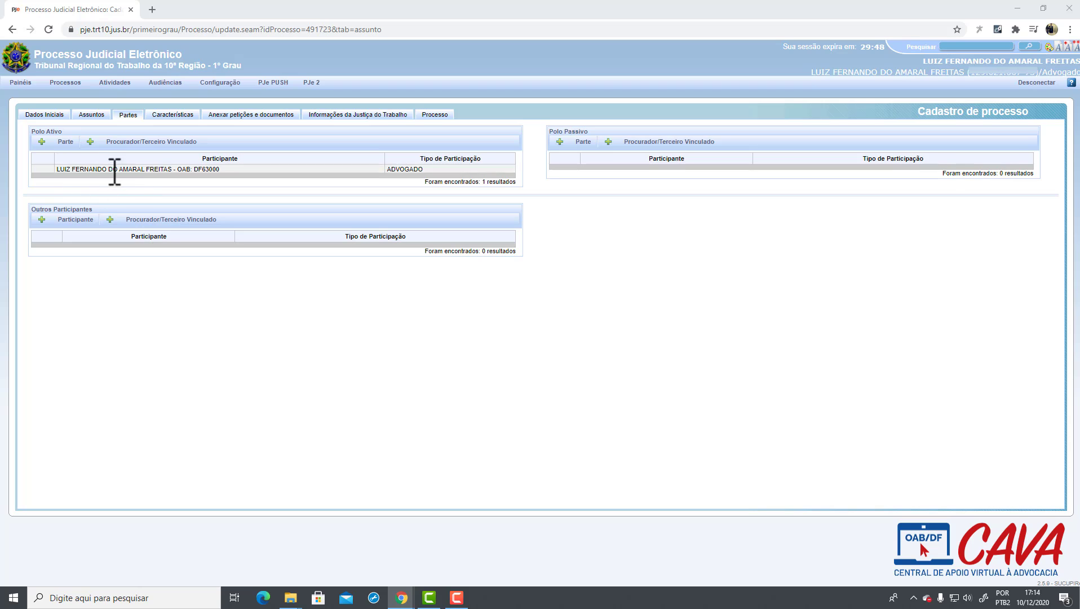
left_click(41, 141)
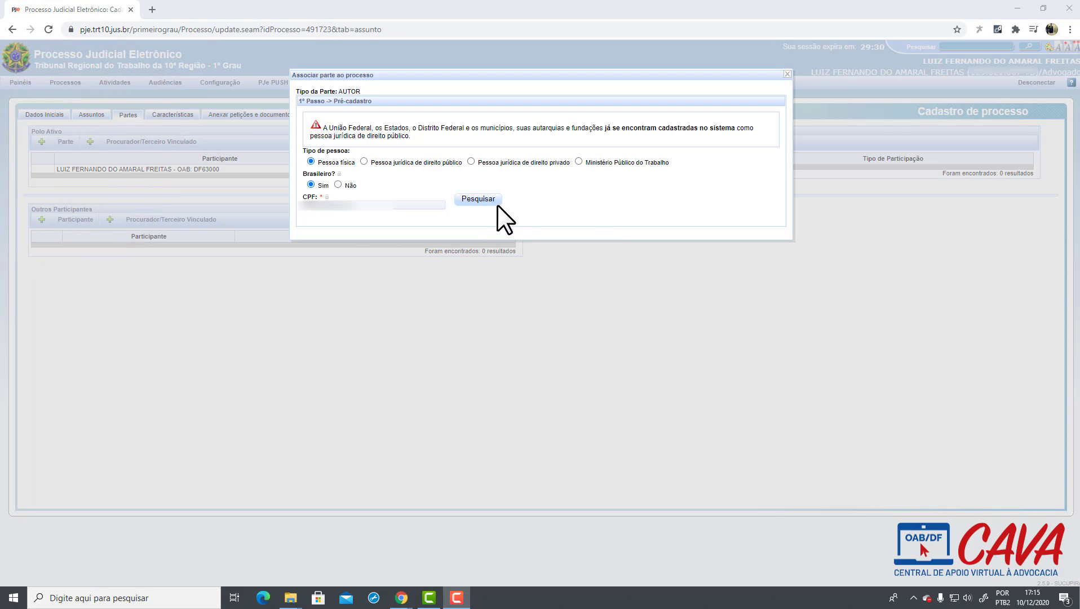
left_click(477, 199)
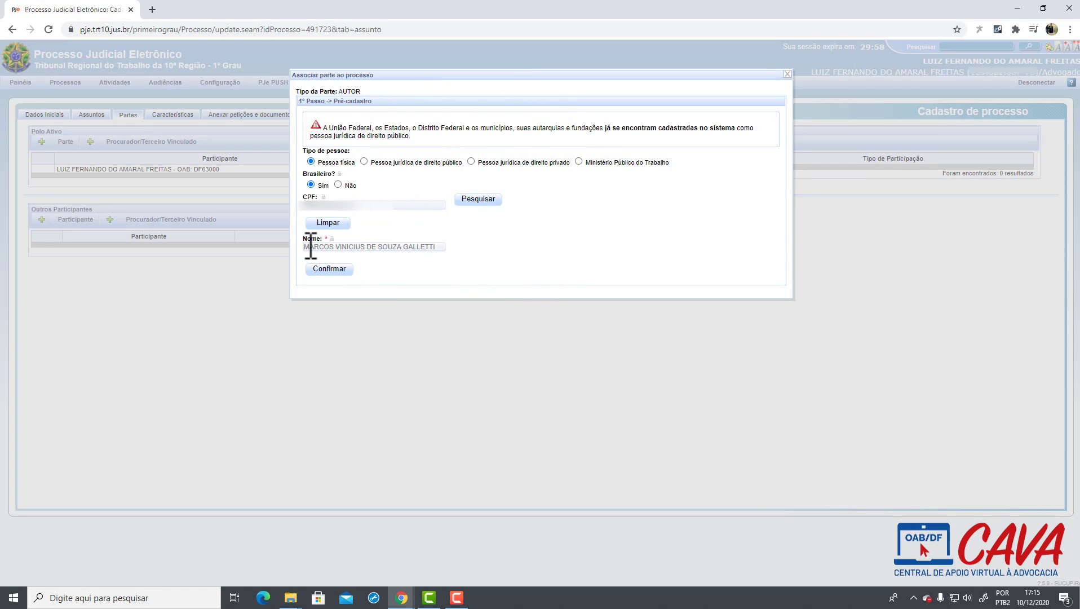
left_click_drag(305, 247, 445, 244)
left_click(445, 244)
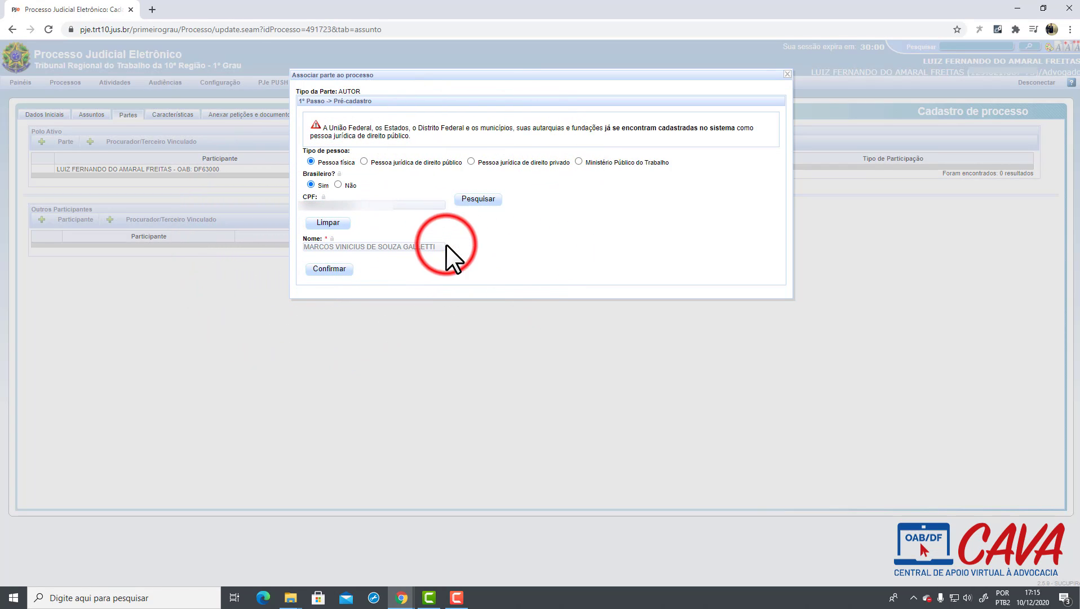
left_click(326, 270)
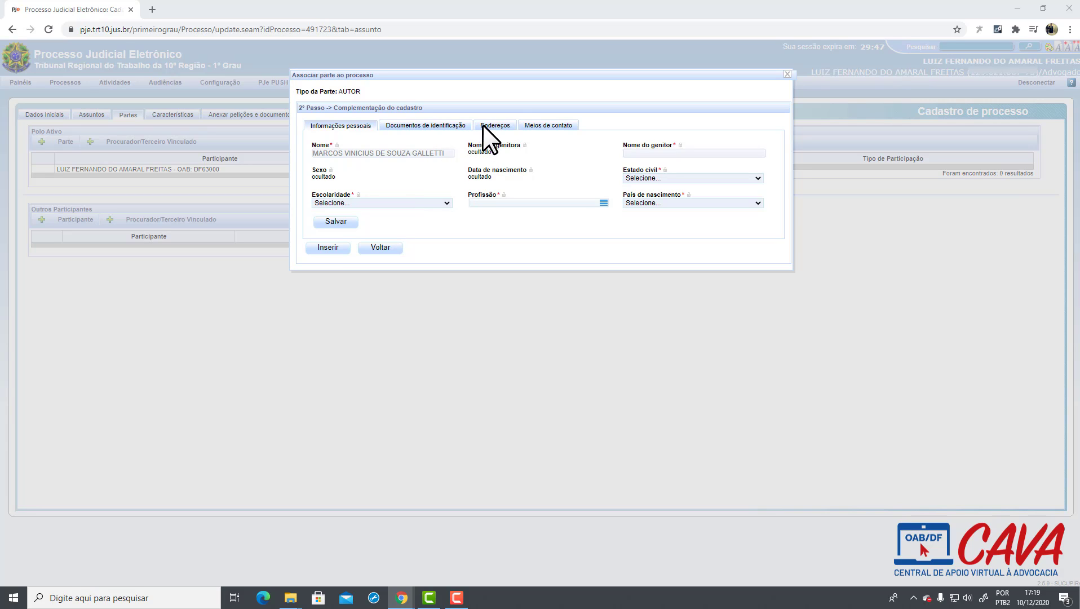
Step: Add the claimant's address by entering the postal code and house number, and insert the party into the case
left_click(507, 126)
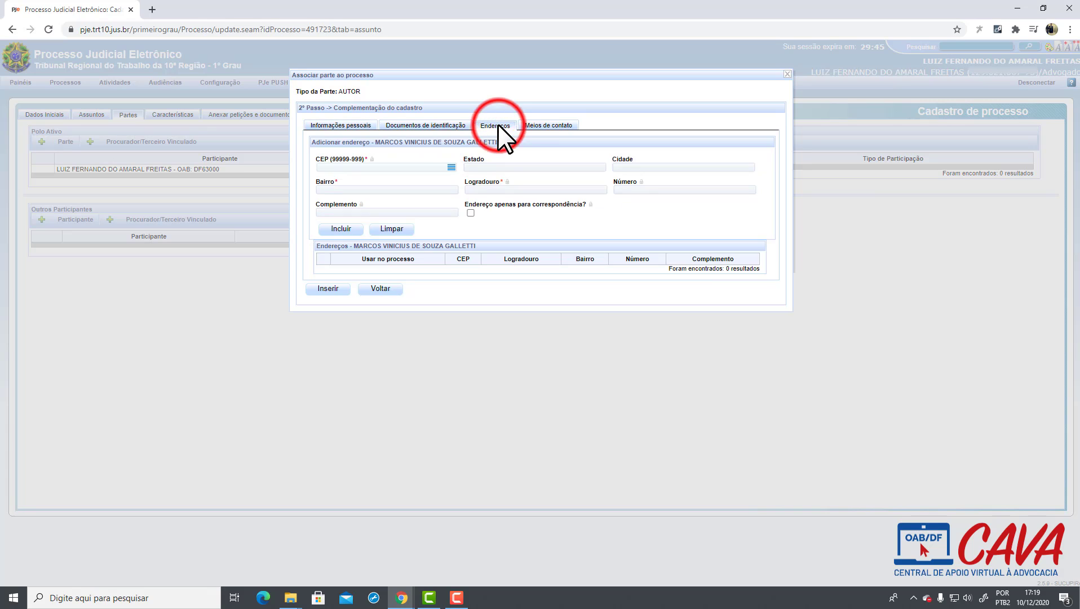
left_click(394, 168)
type("72507-515")
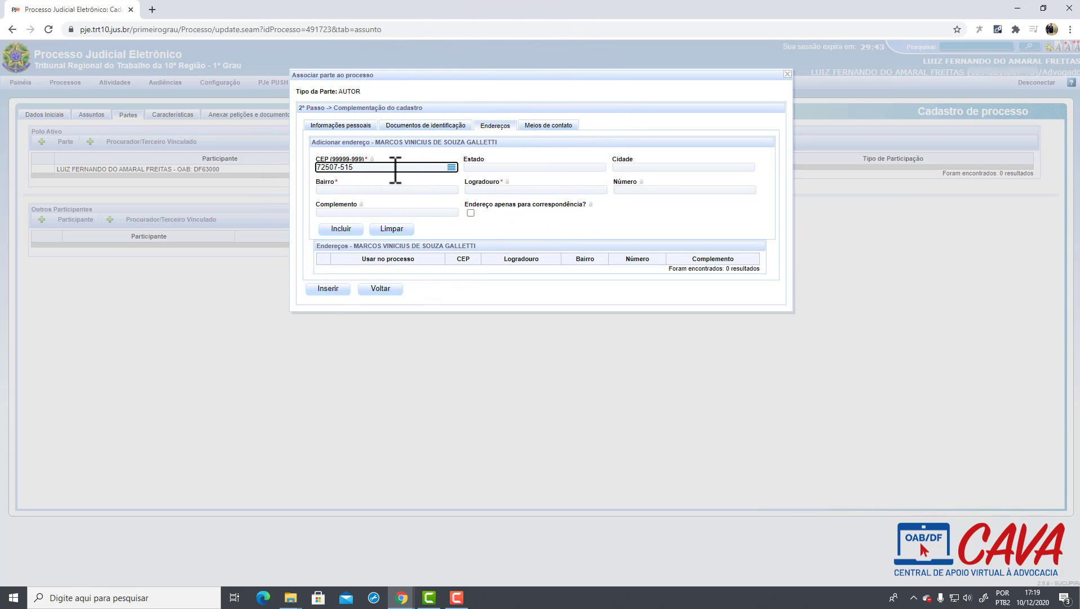
left_click(380, 176)
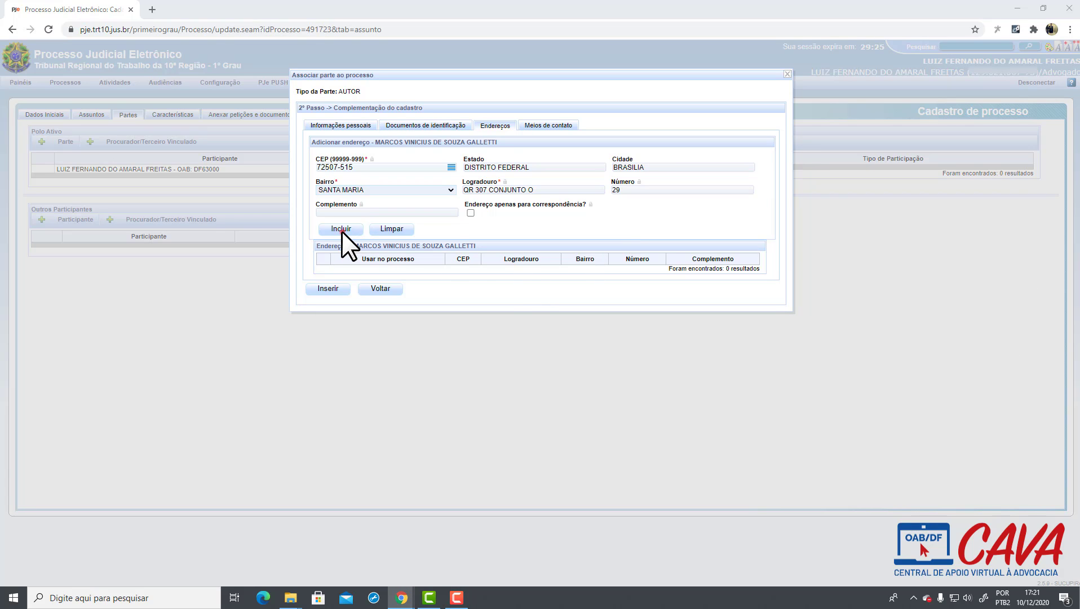
left_click(341, 230)
left_click(511, 219)
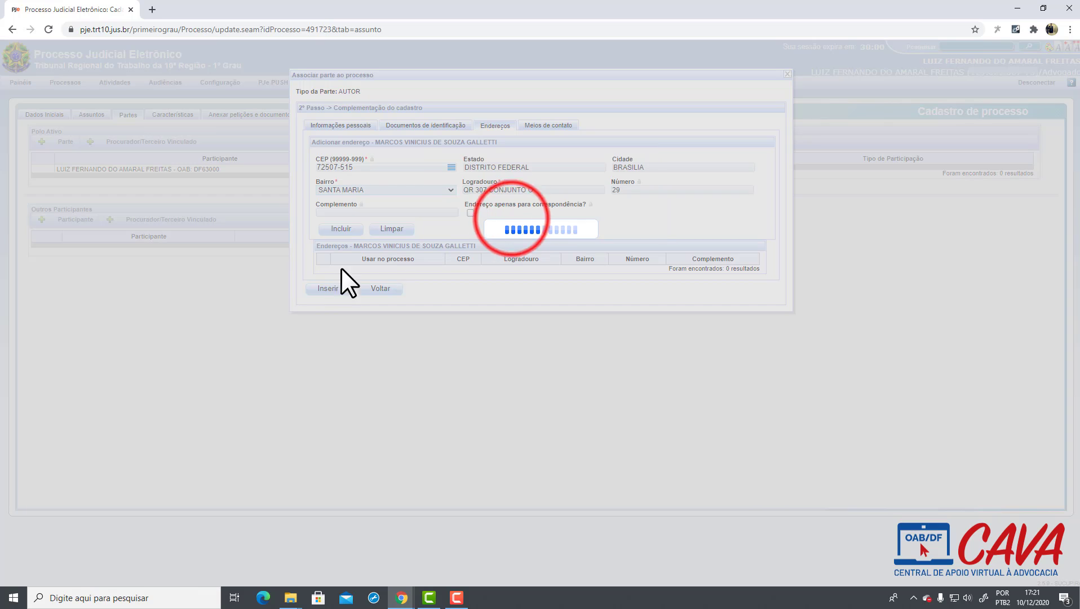
left_click(326, 310)
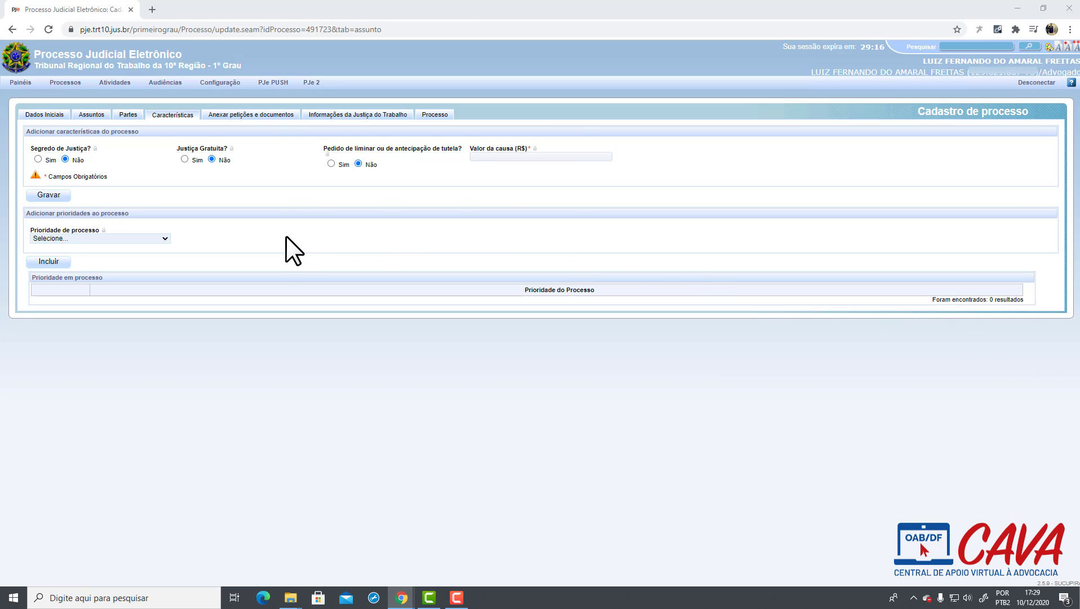
left_click(28, 148)
left_click(109, 163)
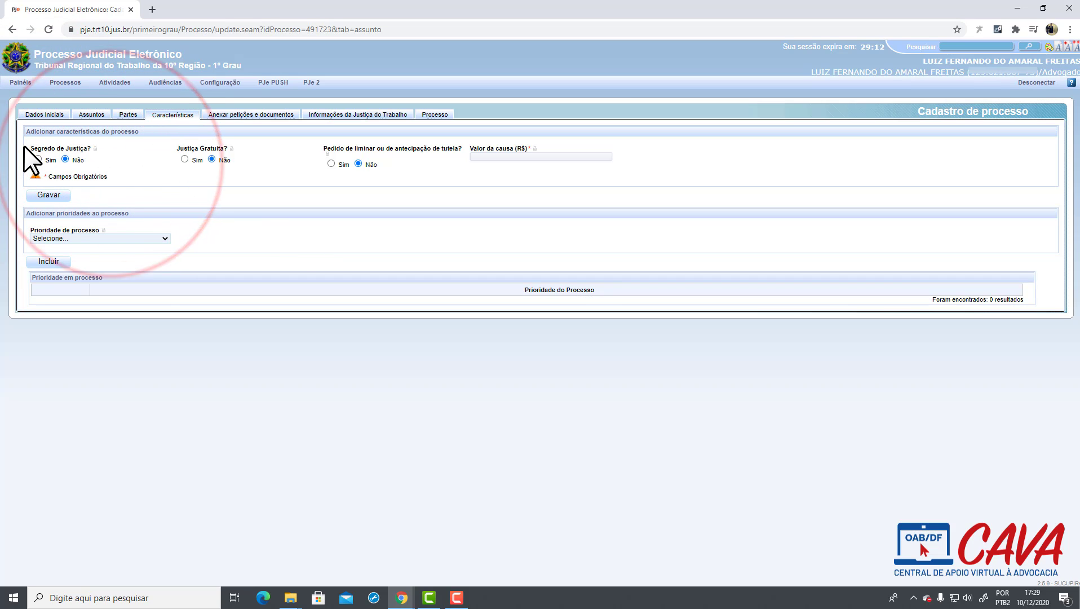
left_click(24, 145)
left_click(130, 162)
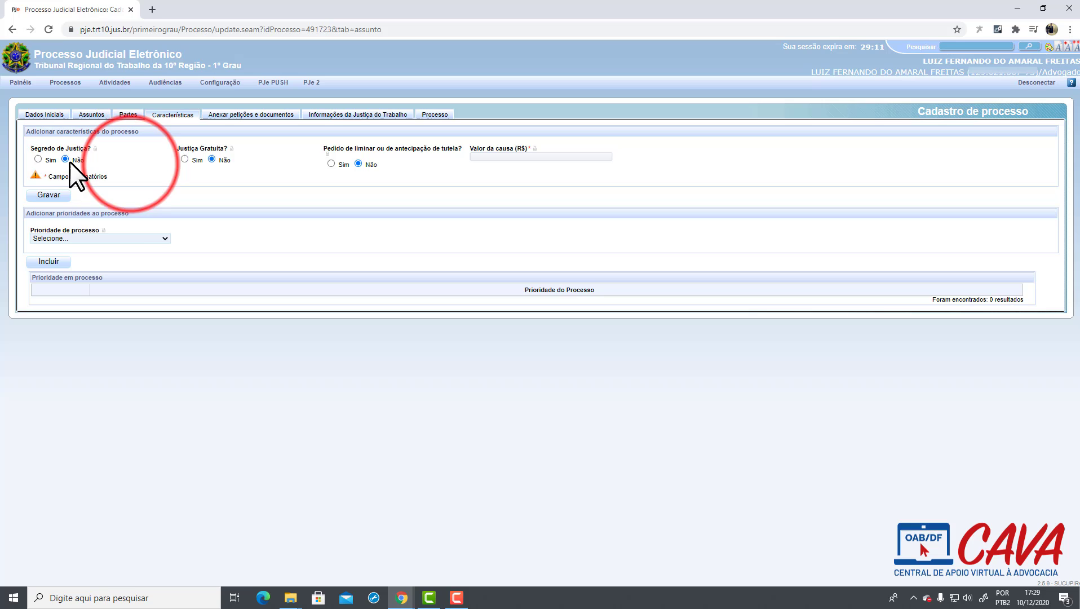
left_click(38, 159)
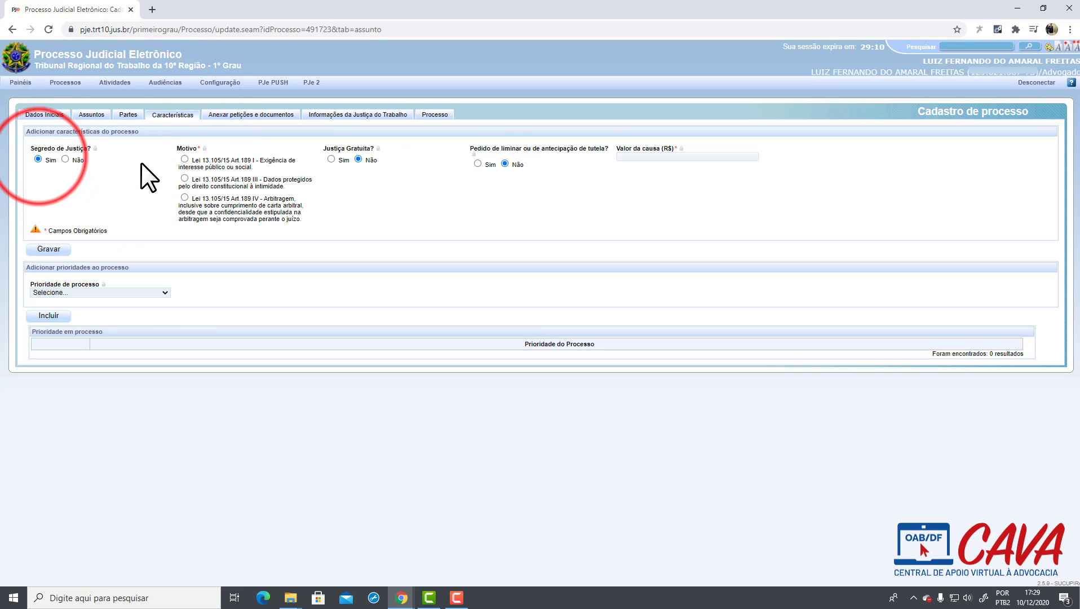
left_click(184, 160)
left_click(65, 159)
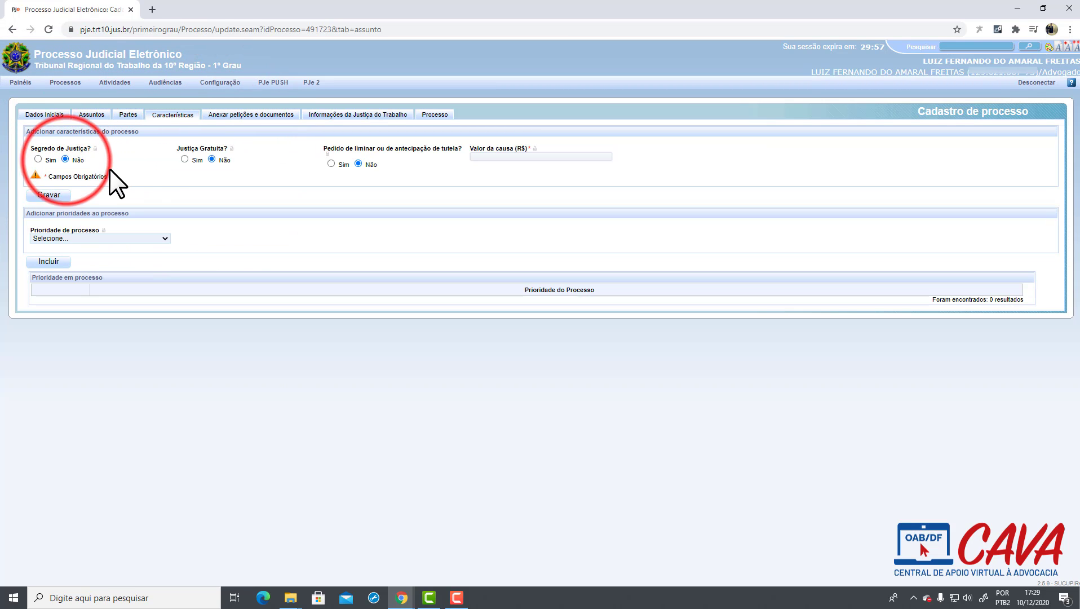
Step: Set Justiça Gratuita to Sim, Pedido de liminar to Não and Valor da causa to 10.000,00, and save the case characteristics
left_click(185, 160)
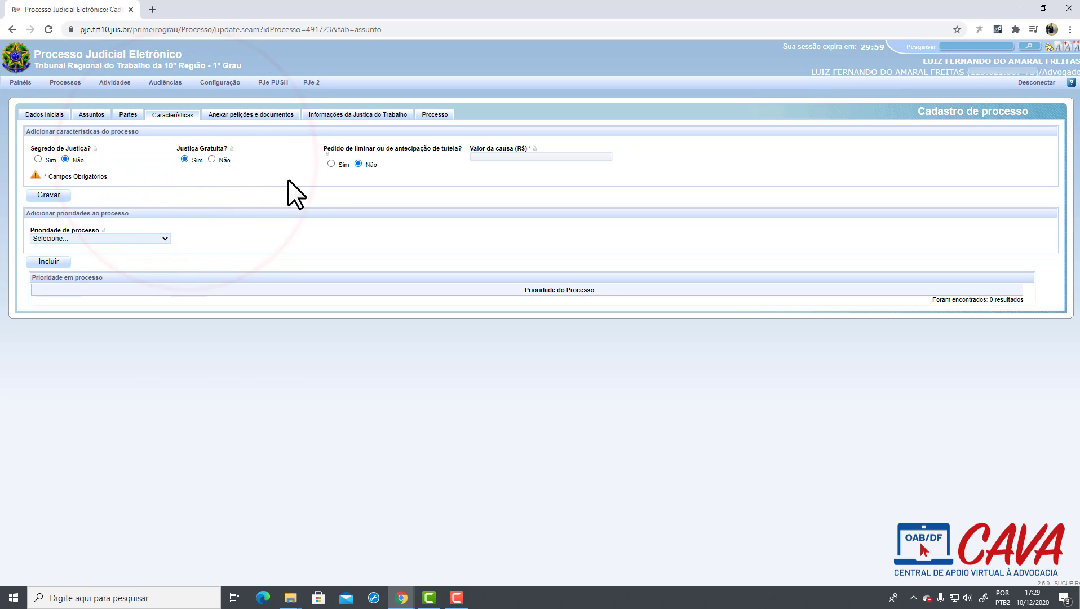
left_click(332, 163)
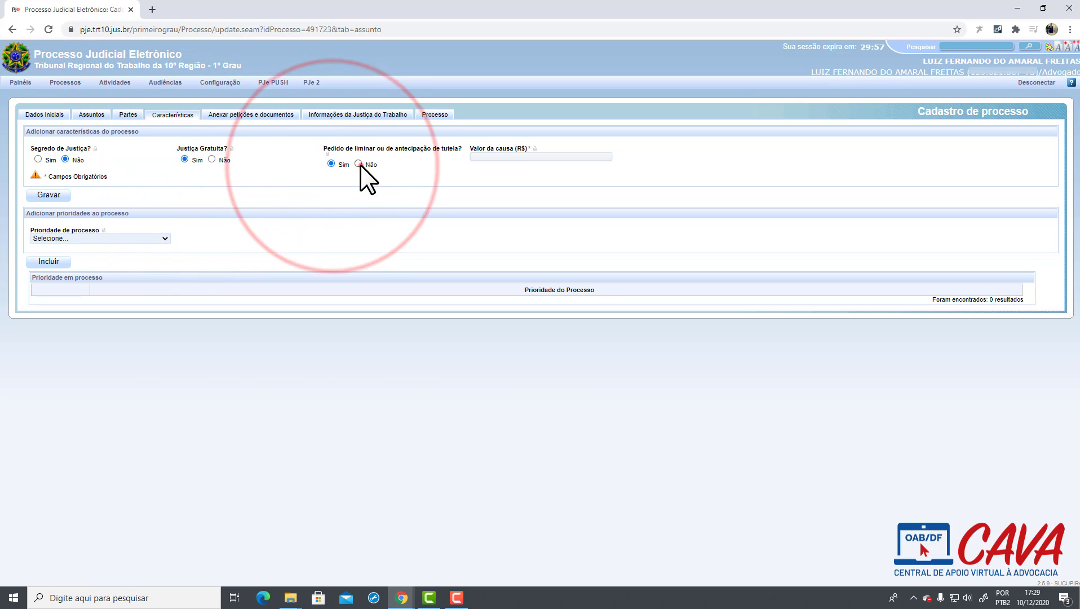
left_click(358, 164)
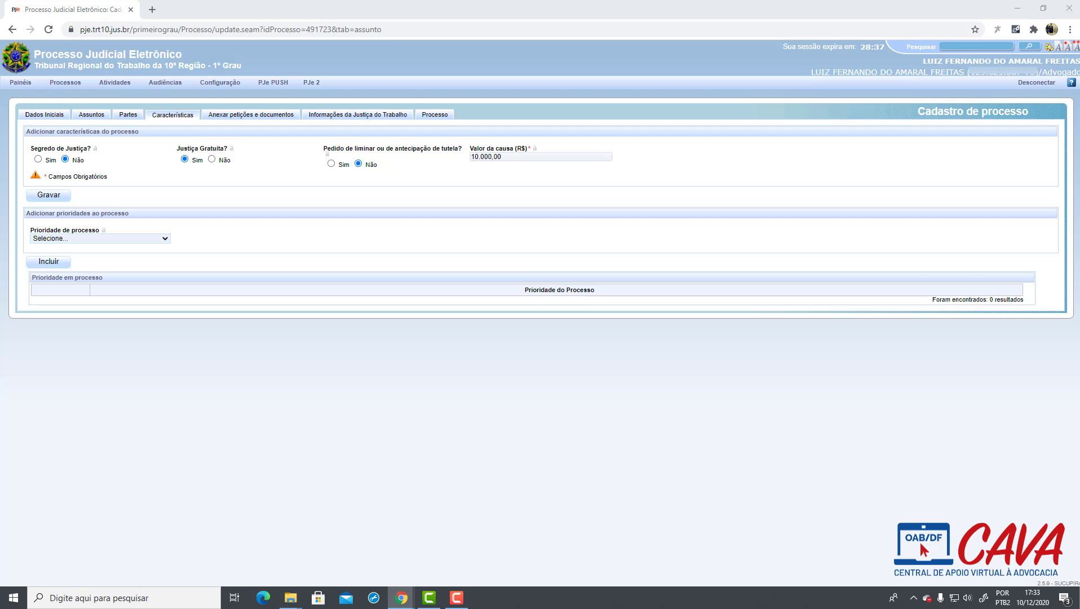
left_click(60, 193)
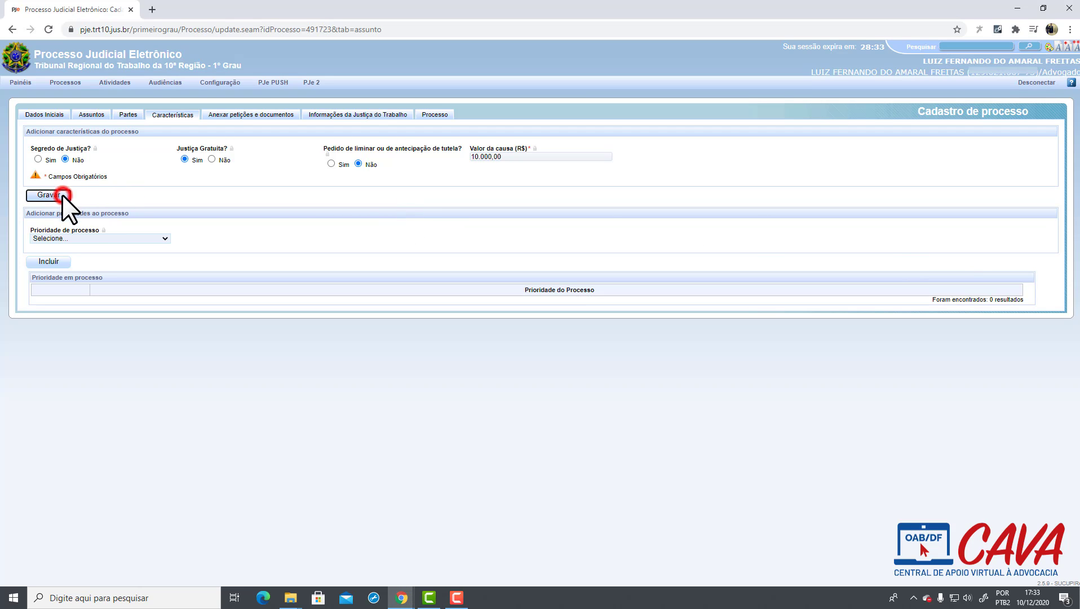
Step: Open the petition and document attachments and set Petição por editor de texto do sistema to Sim, accepting the method change
left_click(232, 115)
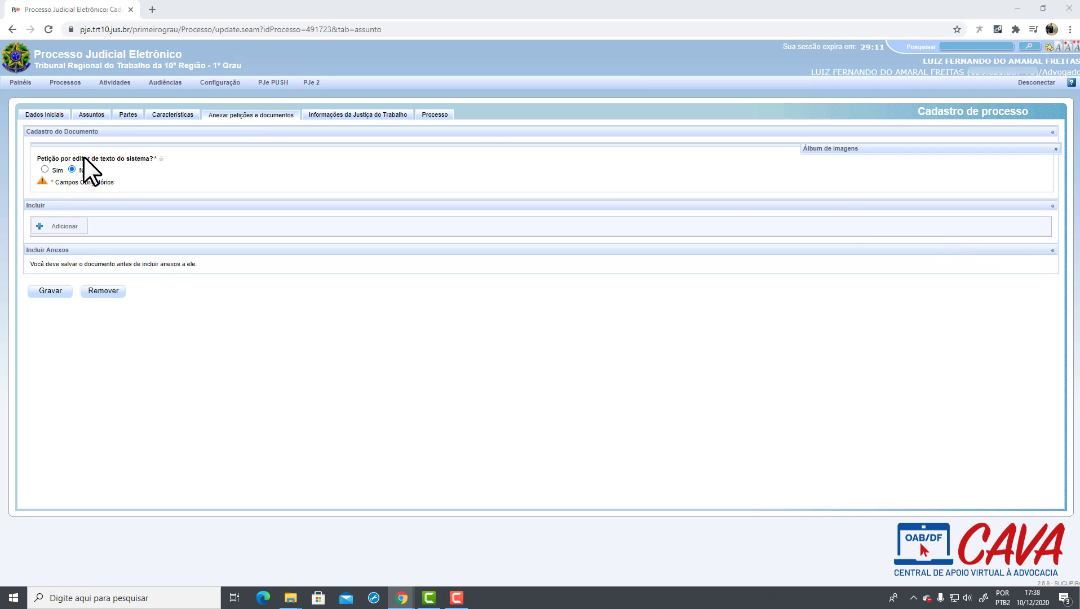
left_click(44, 169)
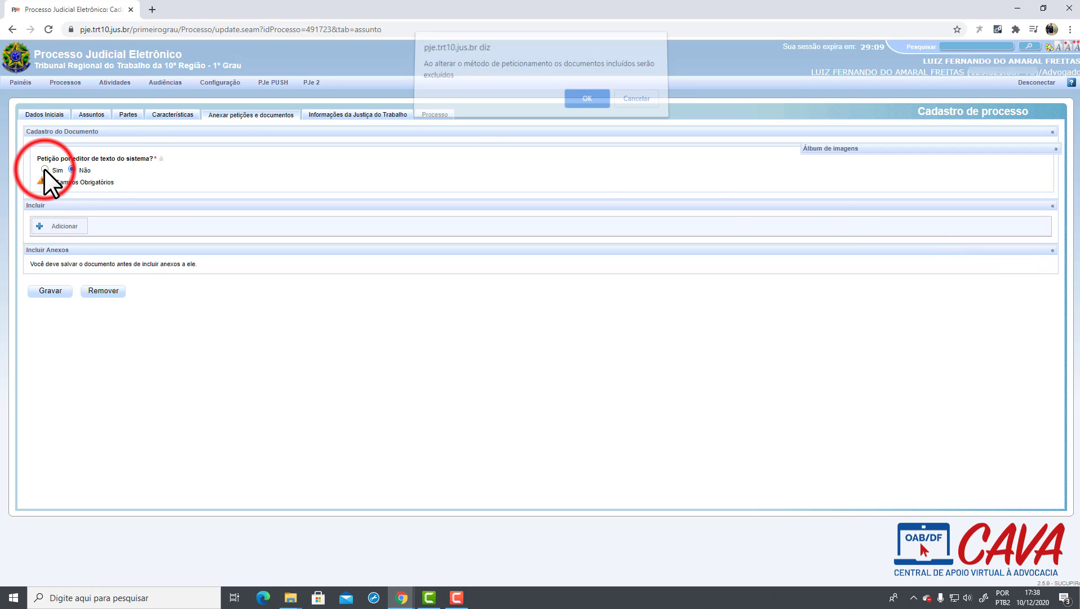
left_click(575, 107)
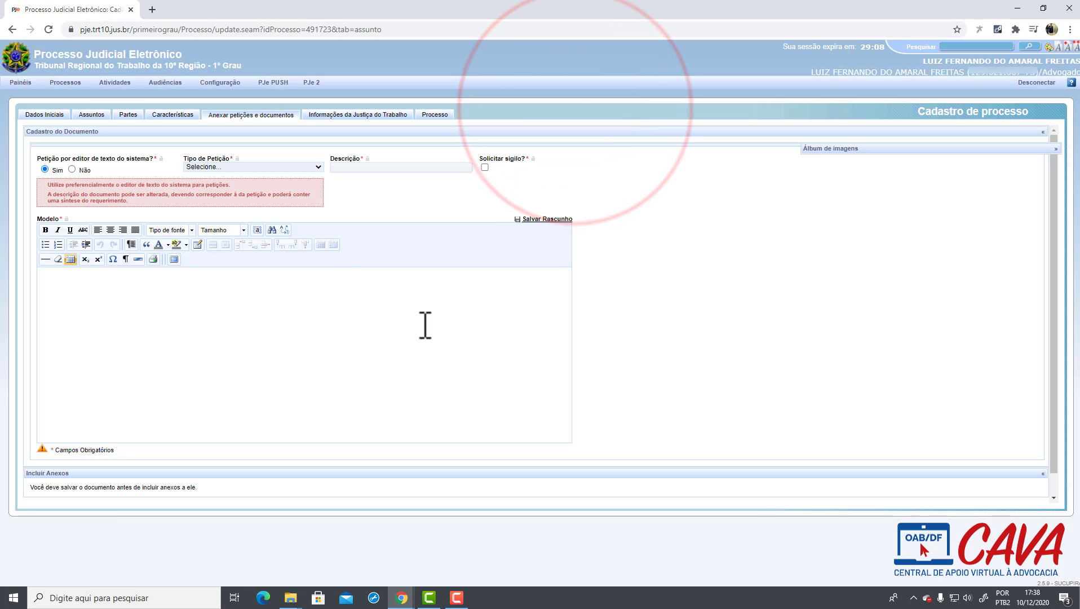
left_click(243, 317)
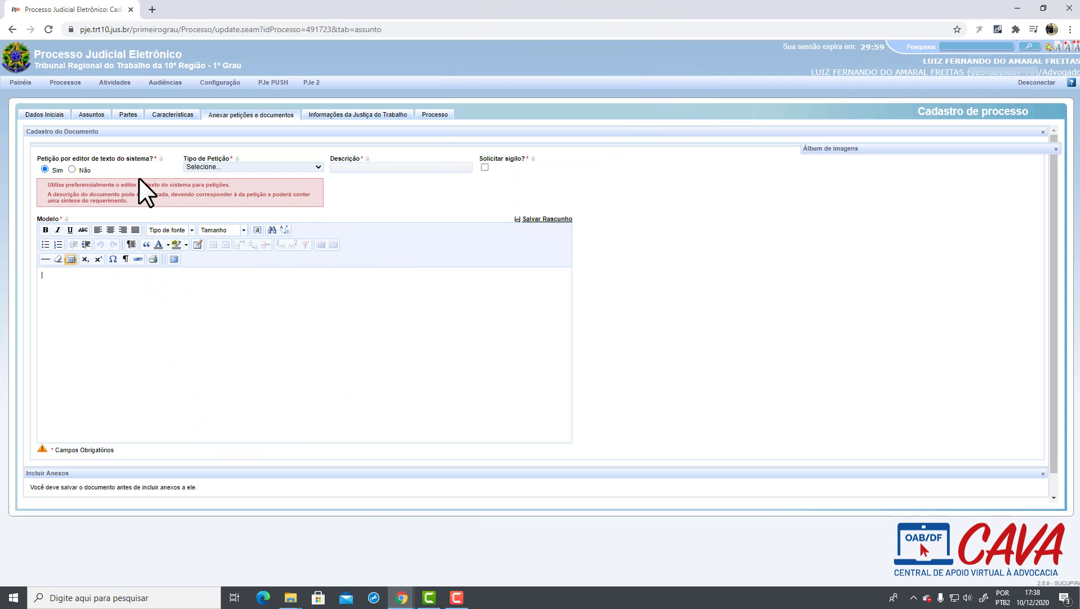
Step: Set Petição por editor de texto do sistema to Não, accepting the method change, and add PETIÇÃO.pdf from the Petição folder
left_click(72, 169)
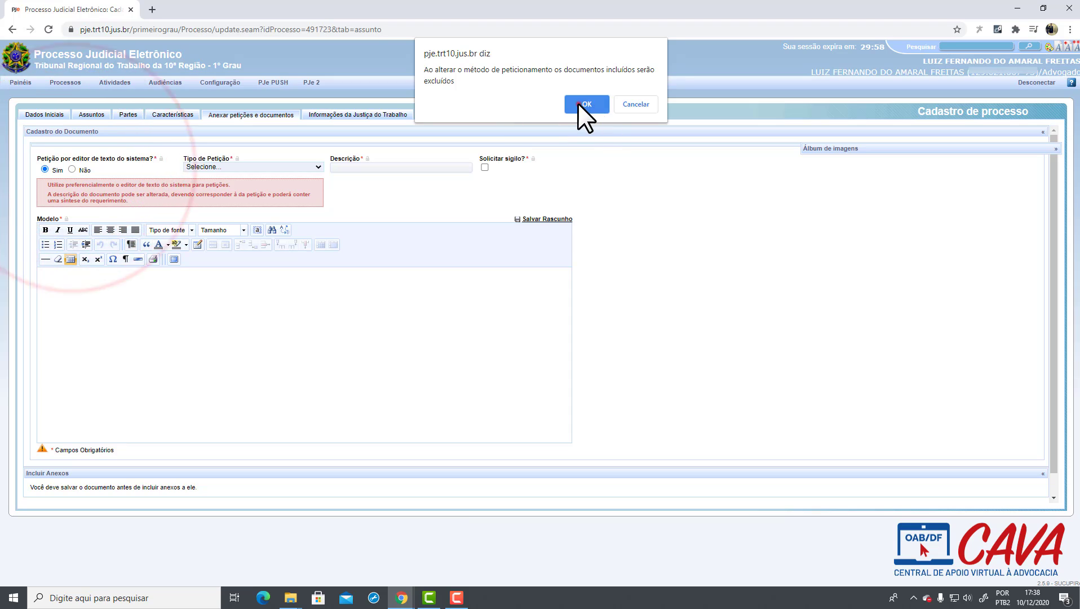
left_click(577, 105)
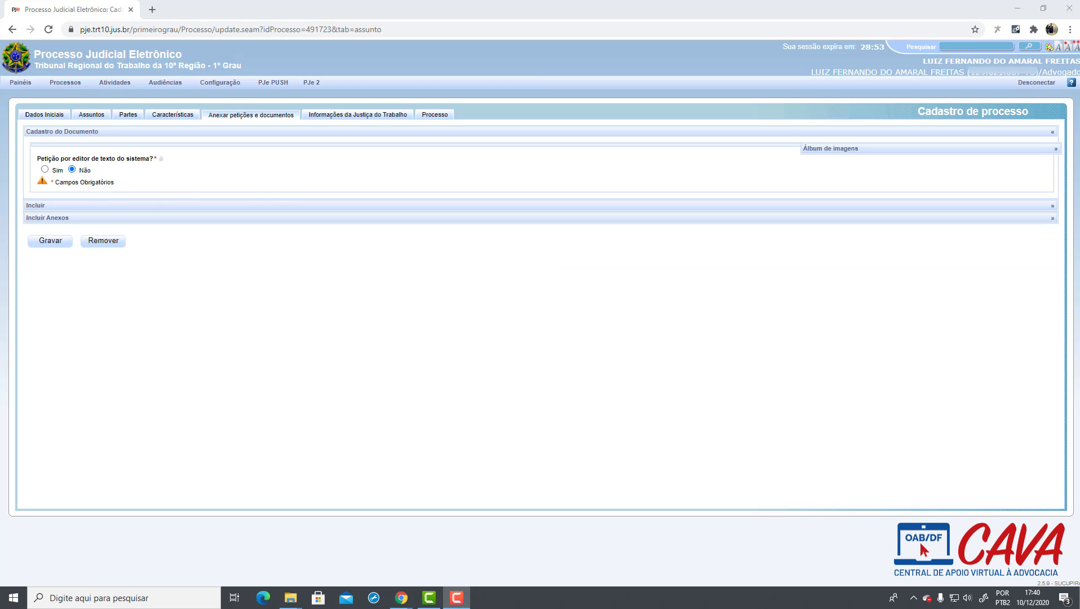
left_click(160, 207)
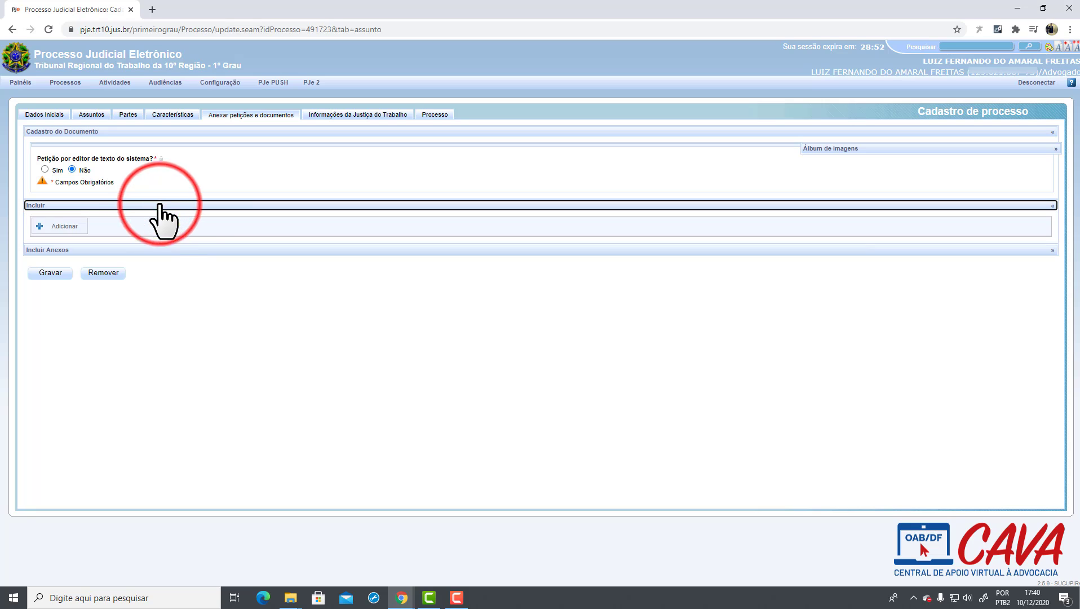
left_click(58, 226)
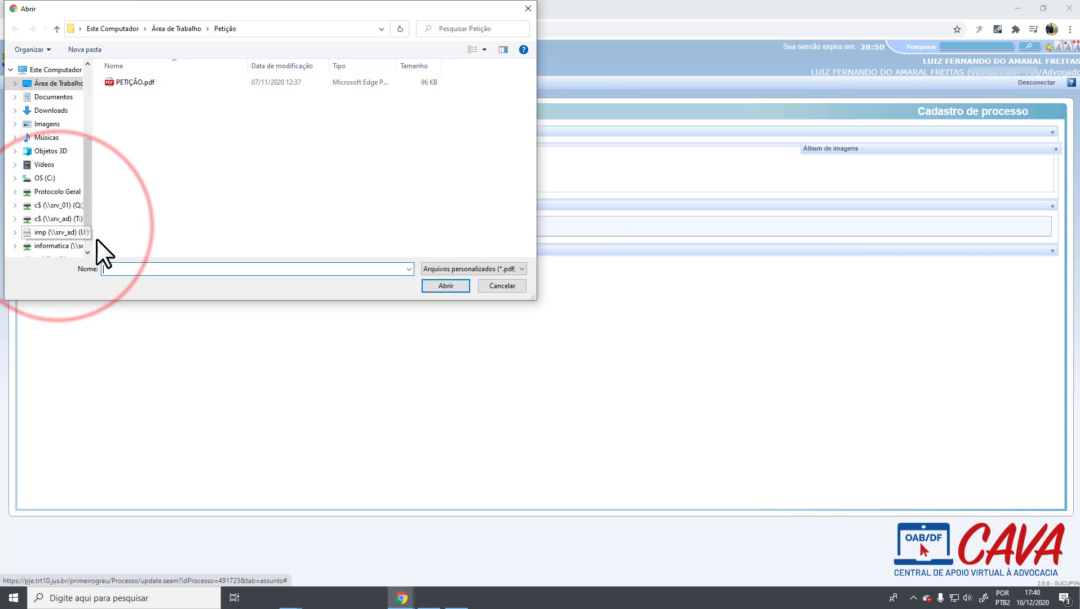
left_click(175, 81)
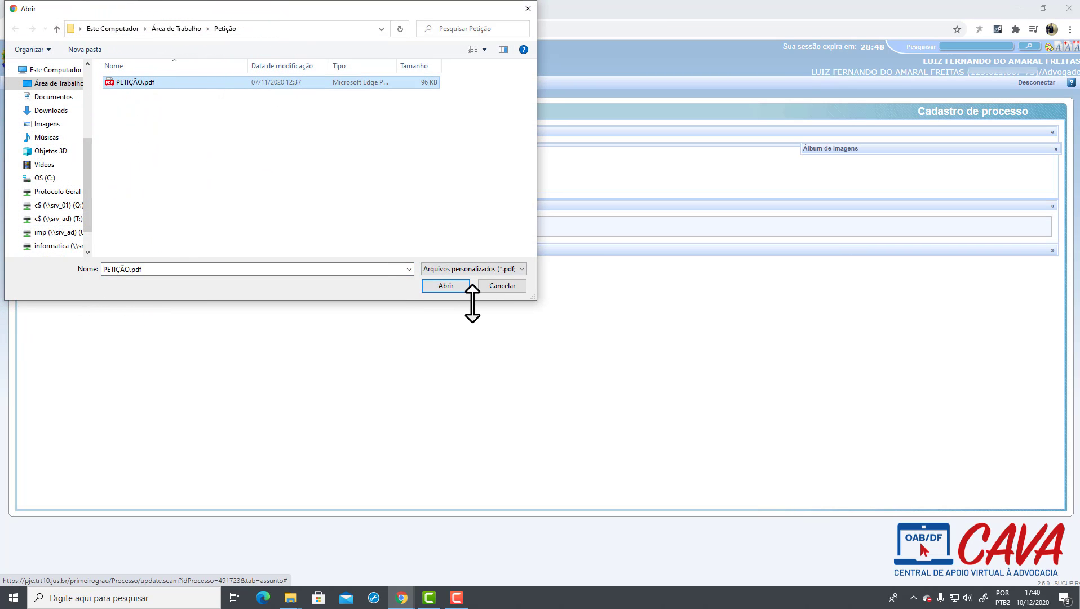
left_click(446, 286)
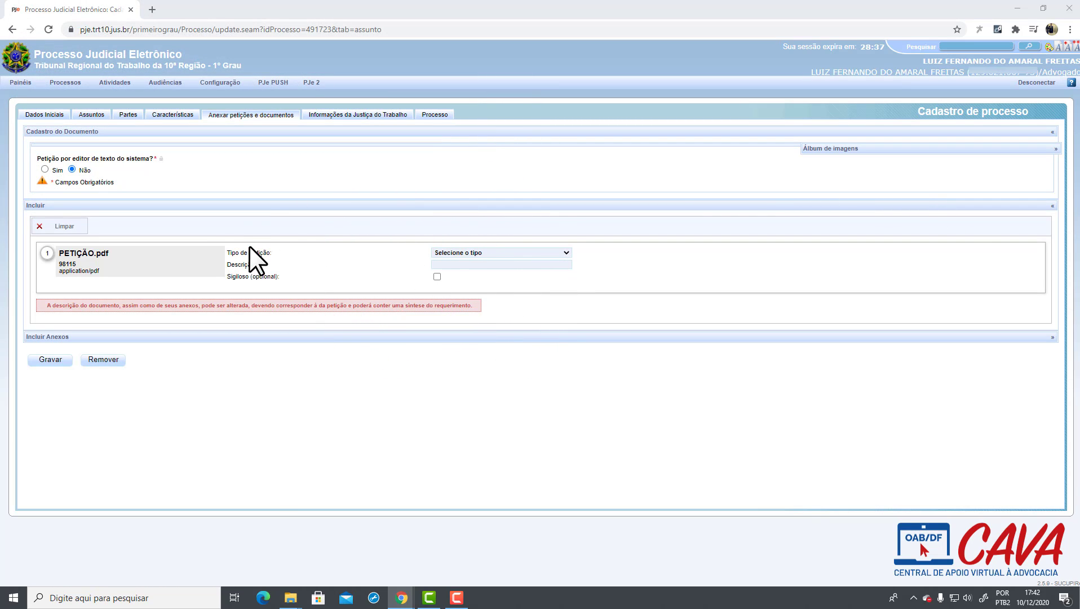
Step: Set the Tipo de Petição of PETIÇÃO.pdf to Petição Inicial and save the document
left_click(233, 252)
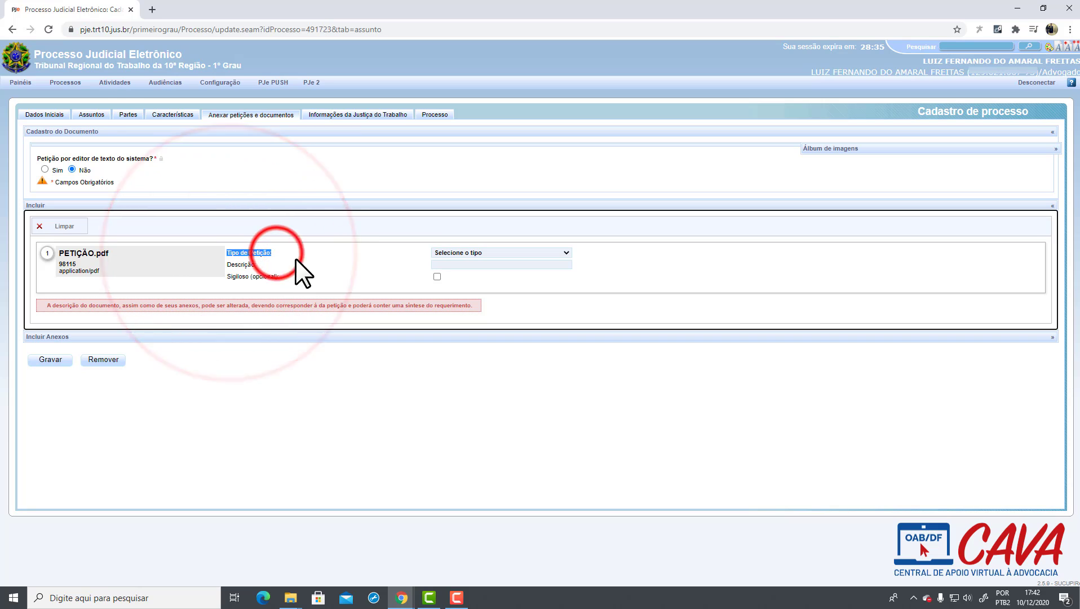
left_click(365, 265)
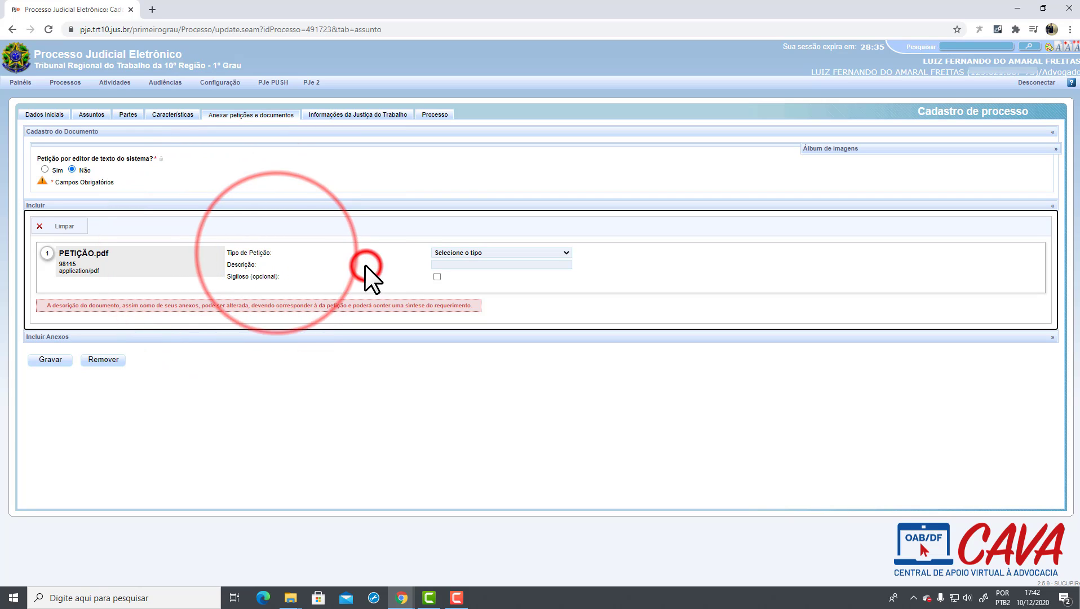
left_click(475, 250)
left_click(453, 270)
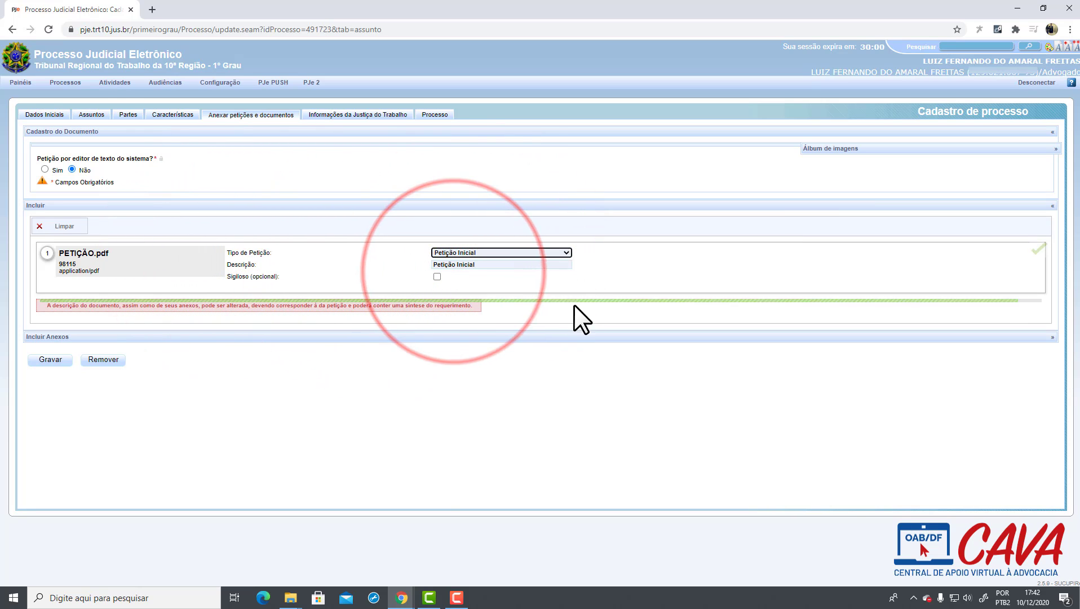
left_click(48, 359)
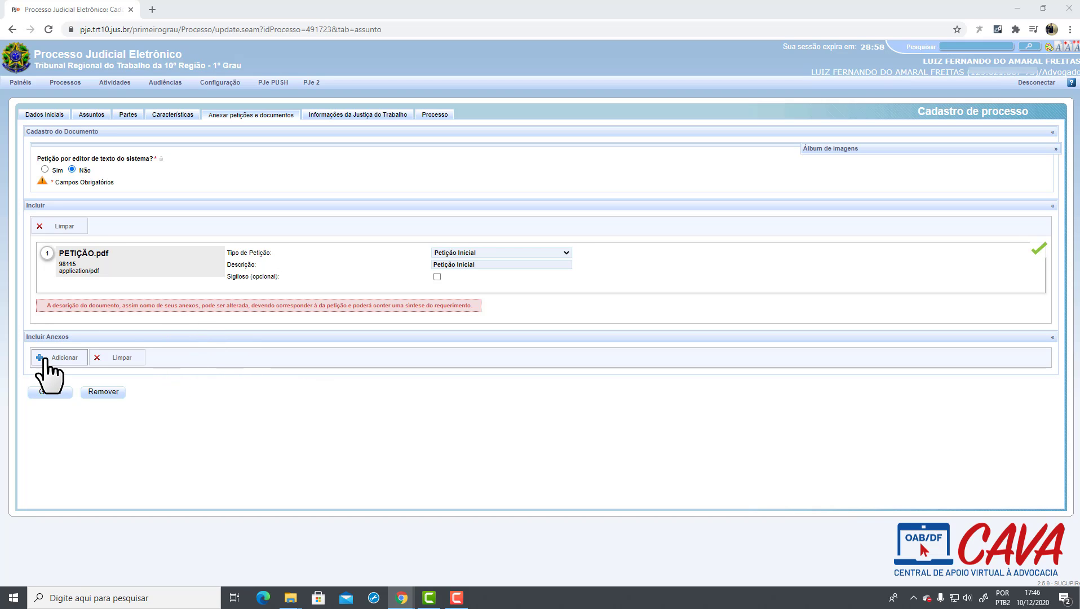
Step: Add Procuração.pdf from the Procuração folder as an attachment to the petition
left_click(67, 358)
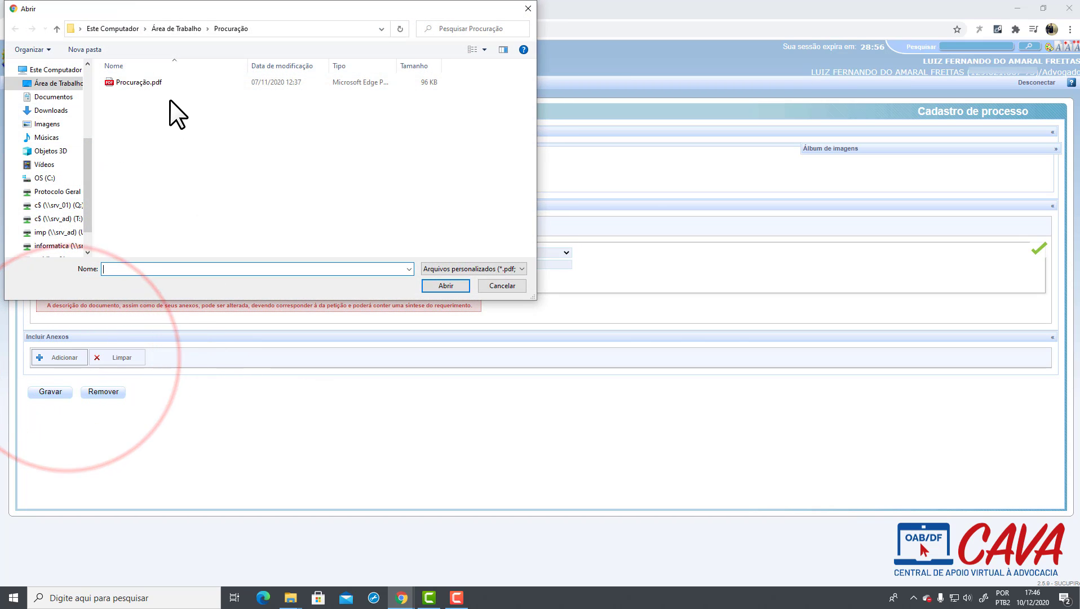
left_click(165, 86)
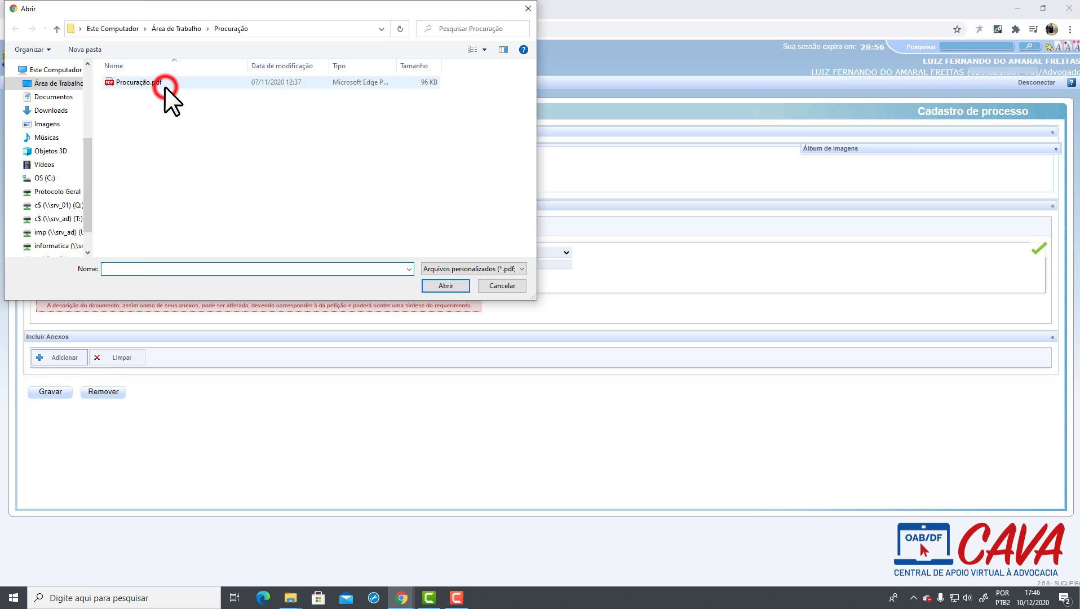
left_click(448, 286)
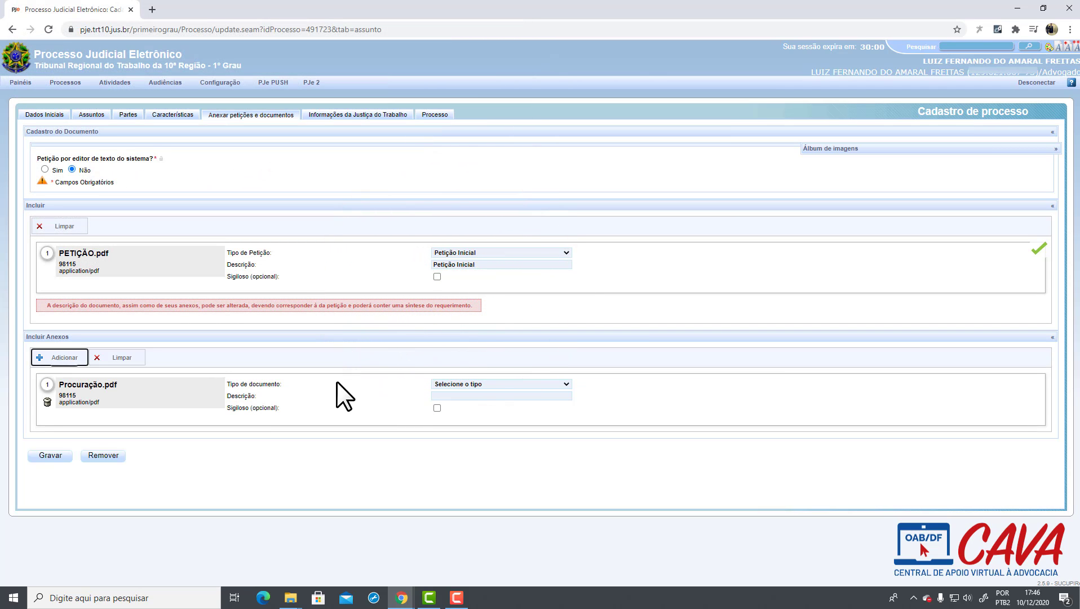
Step: Set the Tipo de documento of the Procuração.pdf attachment to Procuração
left_click_drag(227, 384, 280, 383)
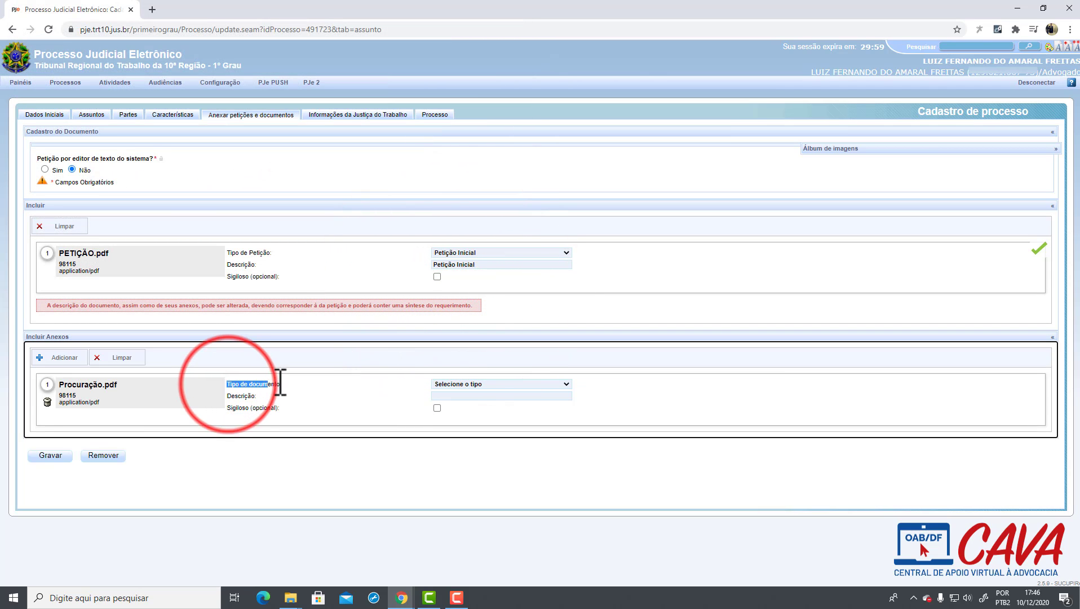
left_click(435, 384)
key("Down")
key("Down")
key("Down")
key("Down")
key("Down")
key("Down")
key("Down")
key("Down")
key("Down")
key("Down")
key("Down")
key("Down")
key("Down")
key("Down")
key("Down")
key("Down")
key("Down")
key("Down")
key("Down")
key("Down")
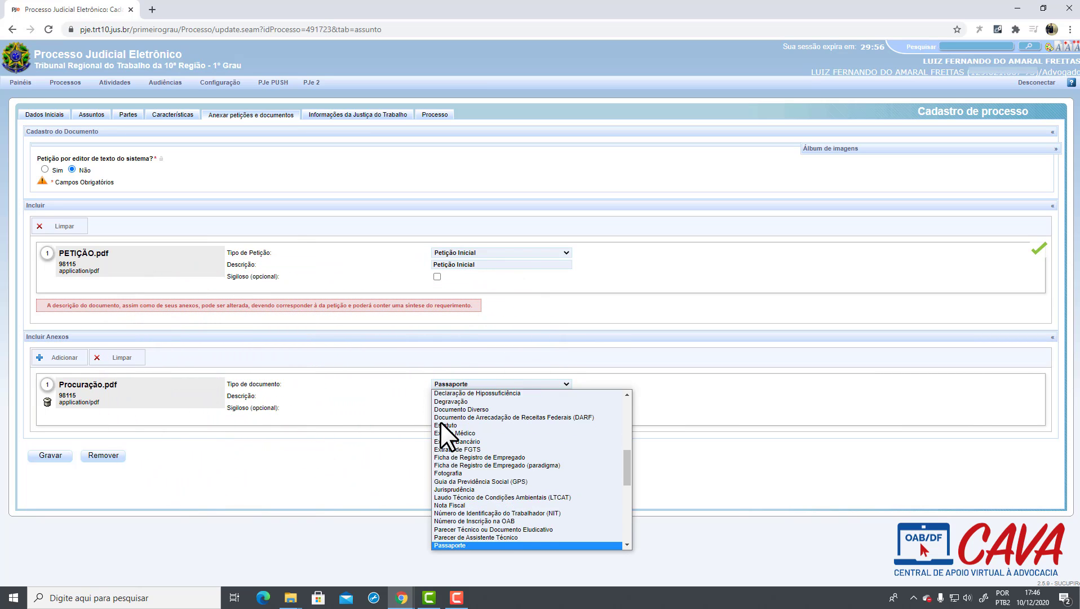
key("Down")
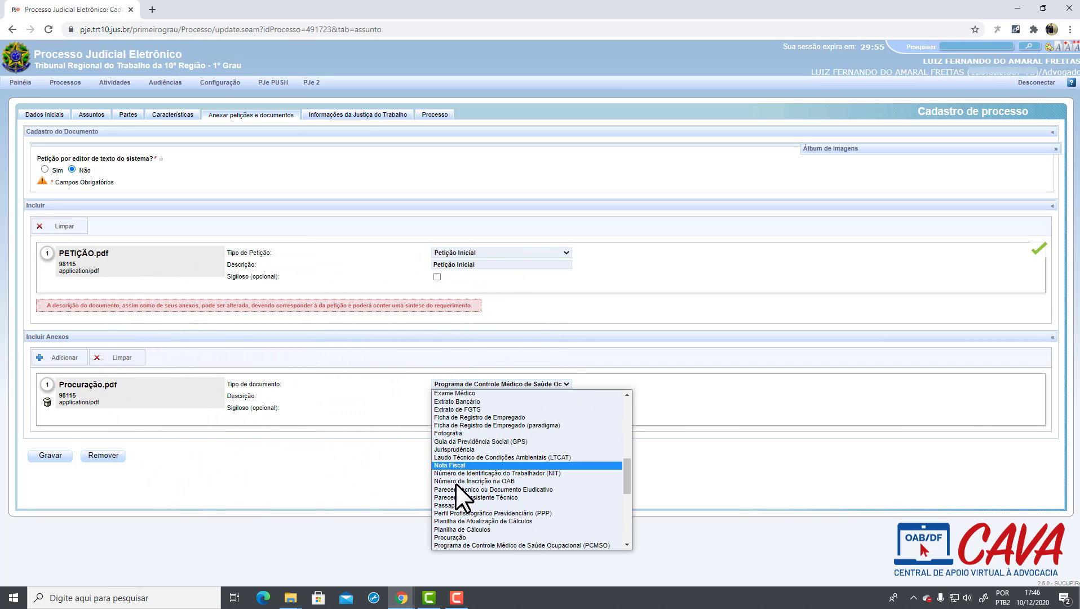
left_click(456, 537)
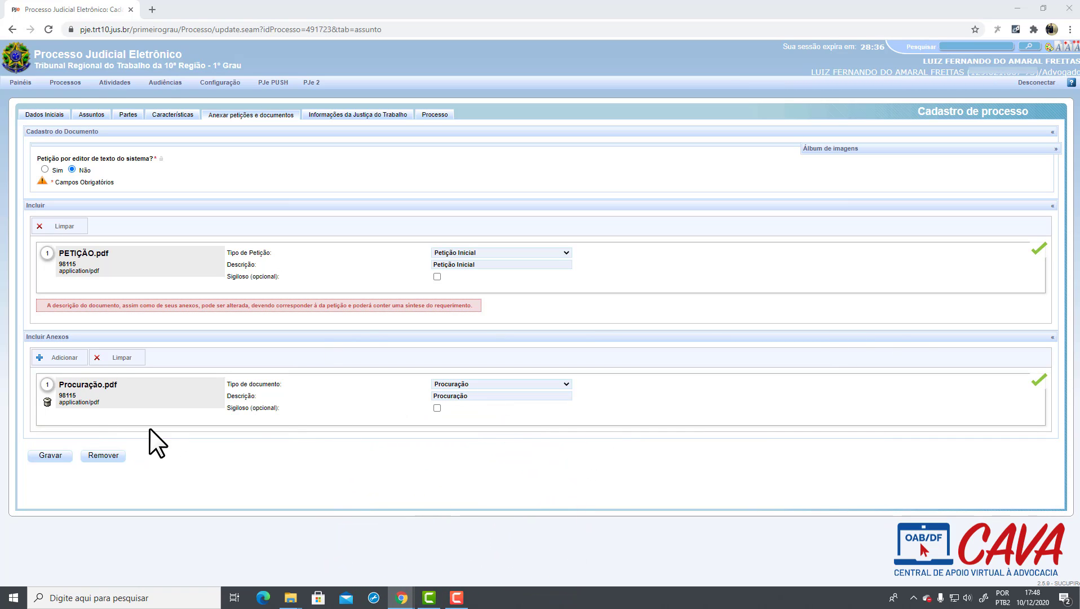
Step: Save the petition with its attachment and digitally sign the documents
left_click(51, 455)
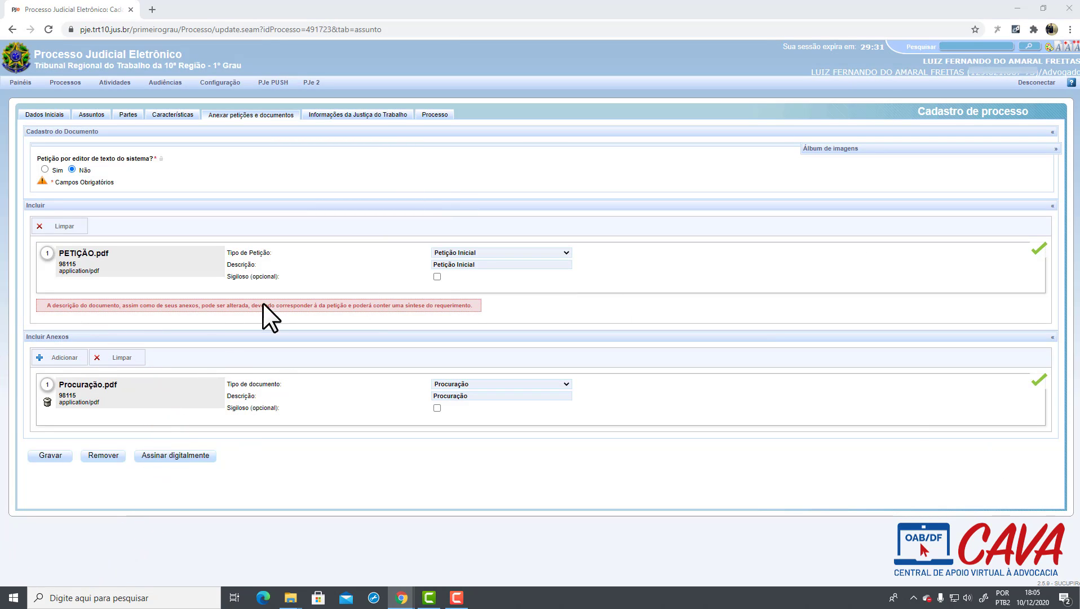
left_click(180, 453)
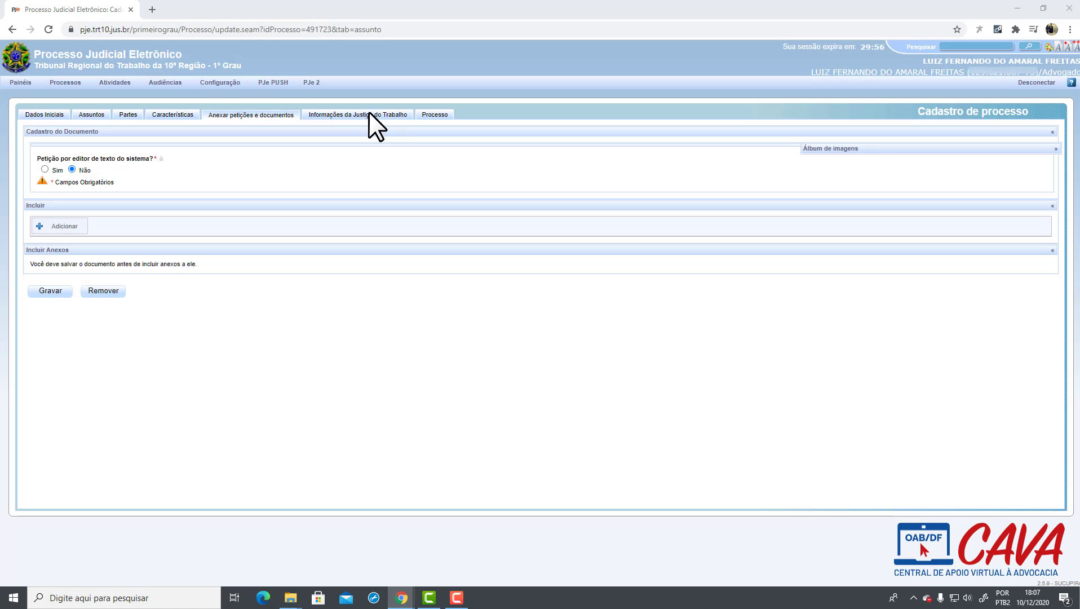
Step: Open the Informações da Justiça do Trabalho and save the place of service and economic activity
left_click(361, 116)
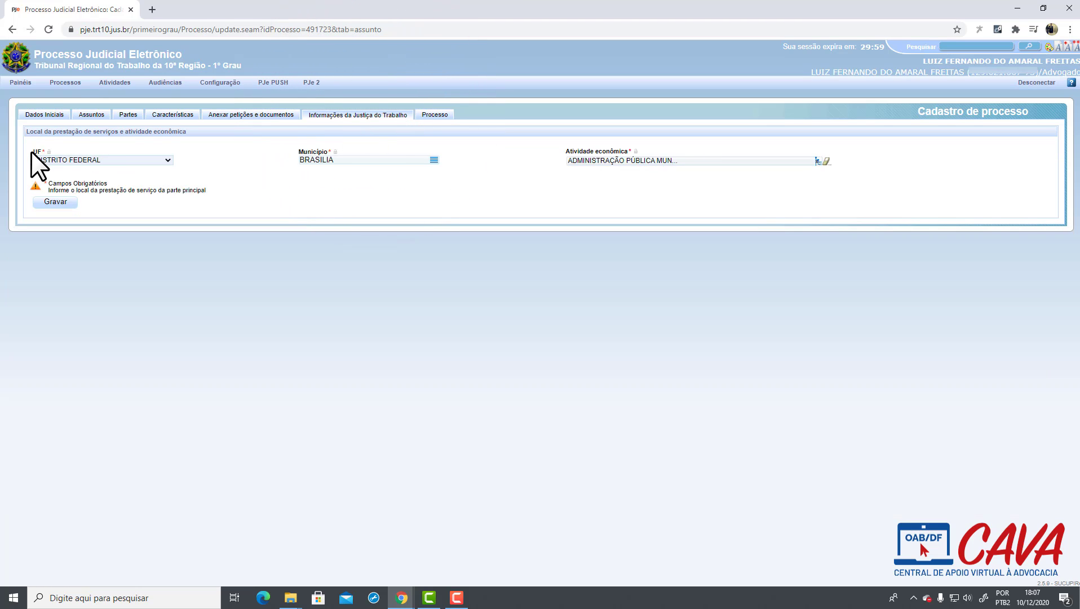
left_click(32, 150)
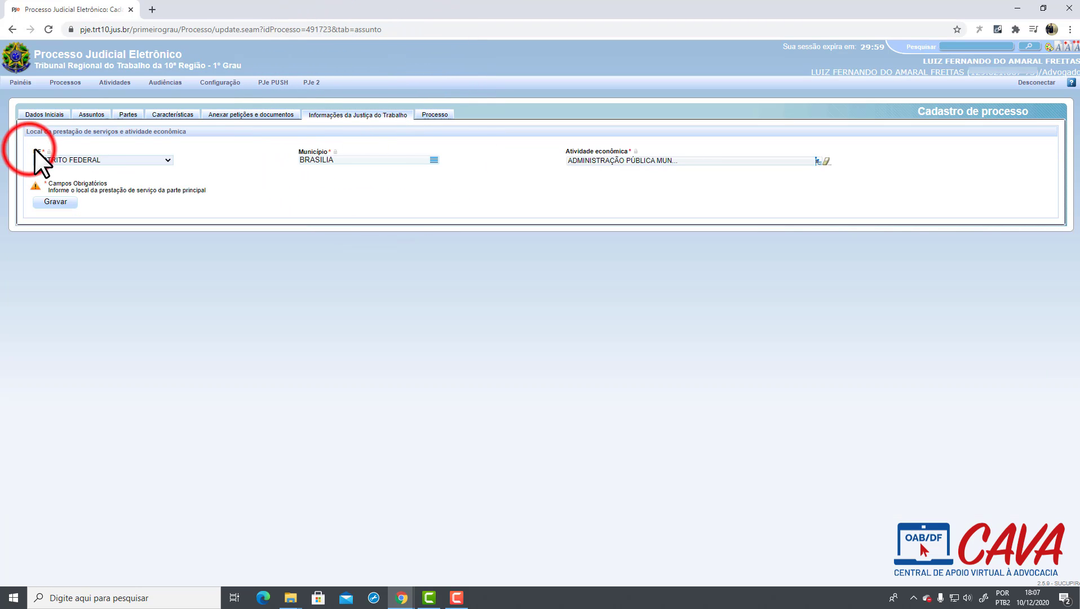
left_click(127, 148)
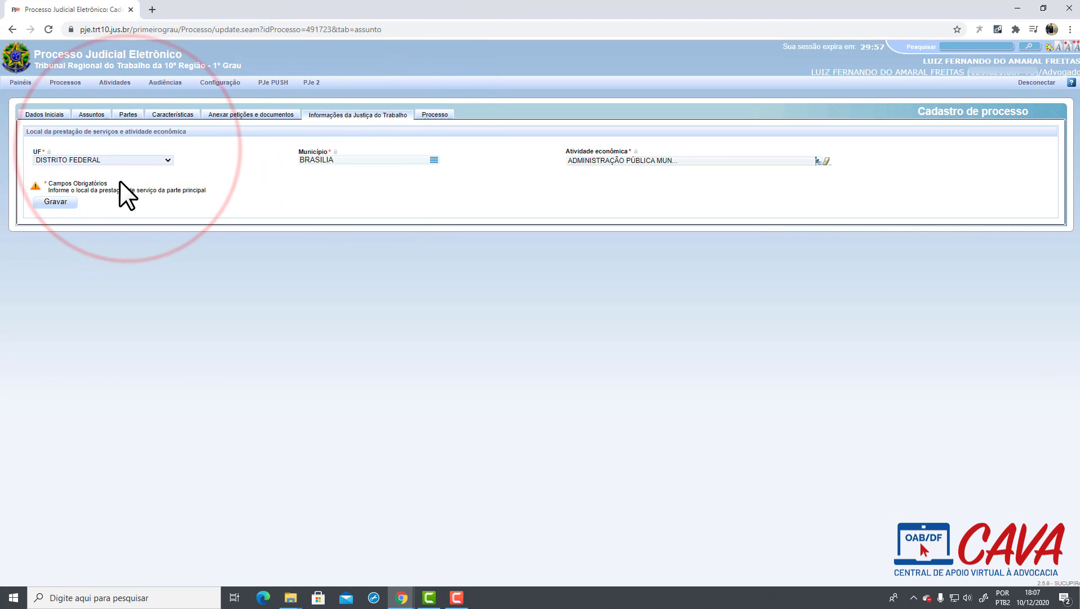
left_click(58, 204)
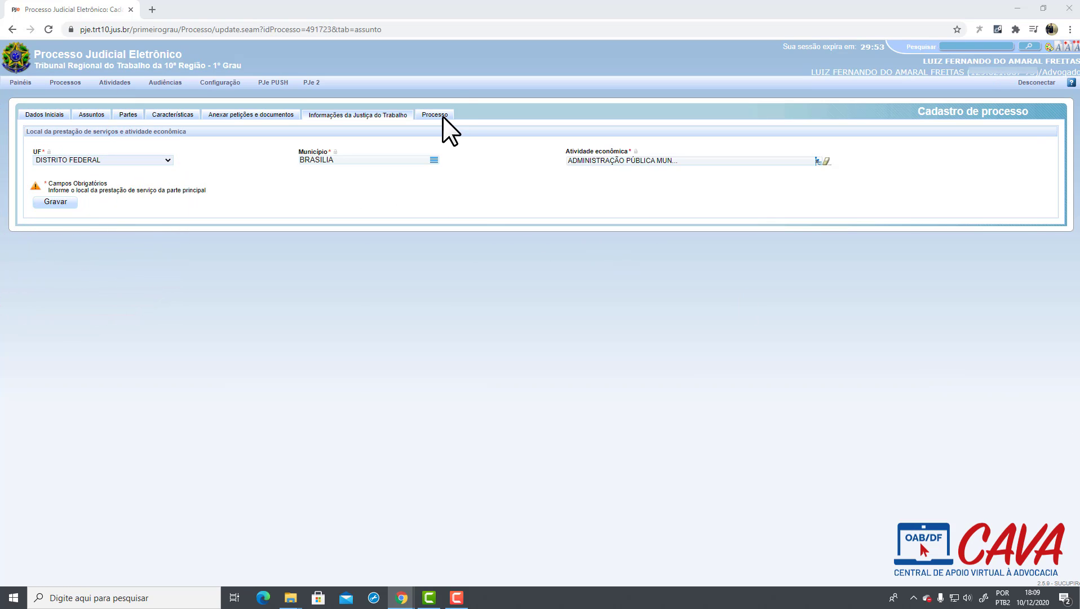
Step: Open the Processo summary, file the case with Protocolar, and minimize the browser to the desktop
left_click(442, 114)
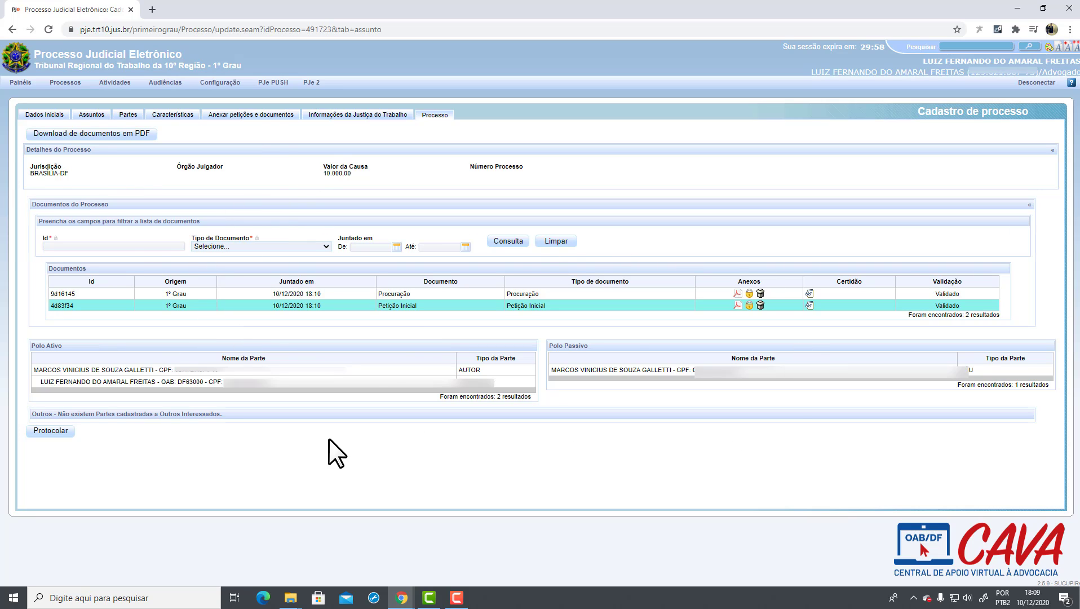
left_click(62, 432)
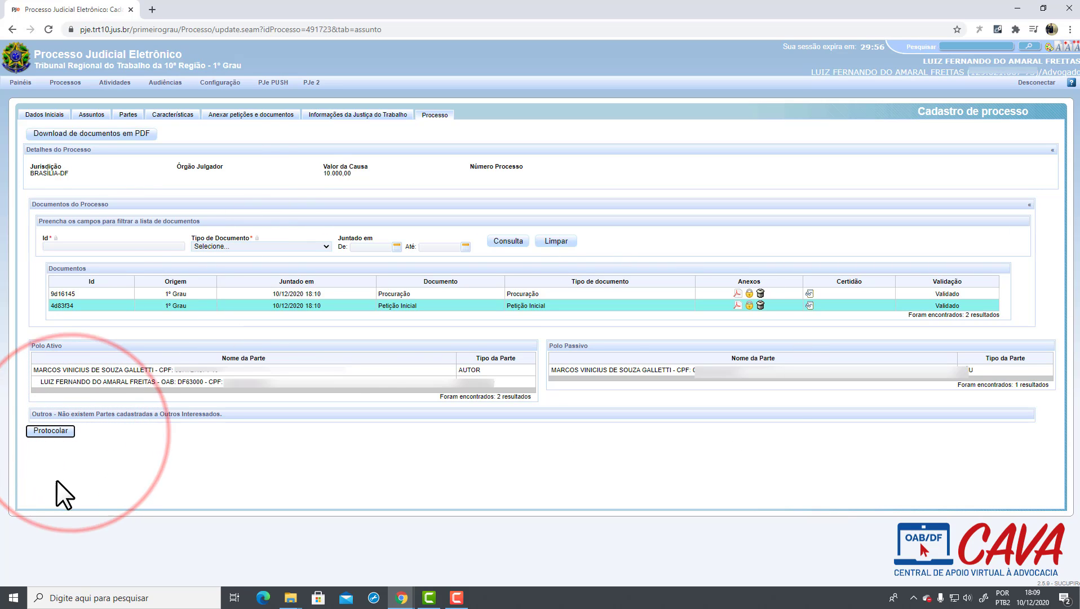
left_click(557, 470)
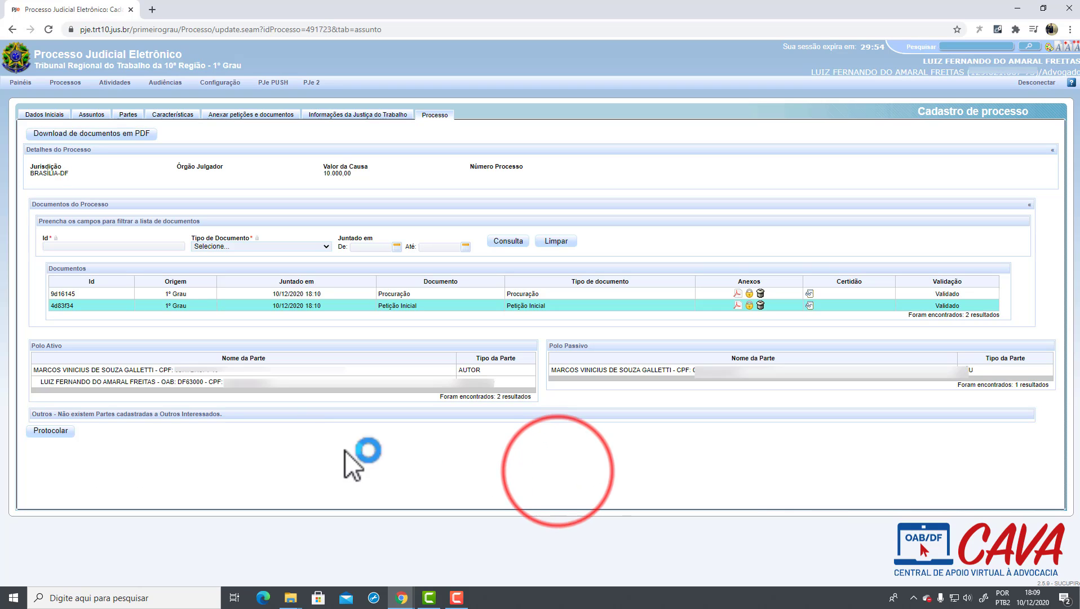
left_click(71, 432)
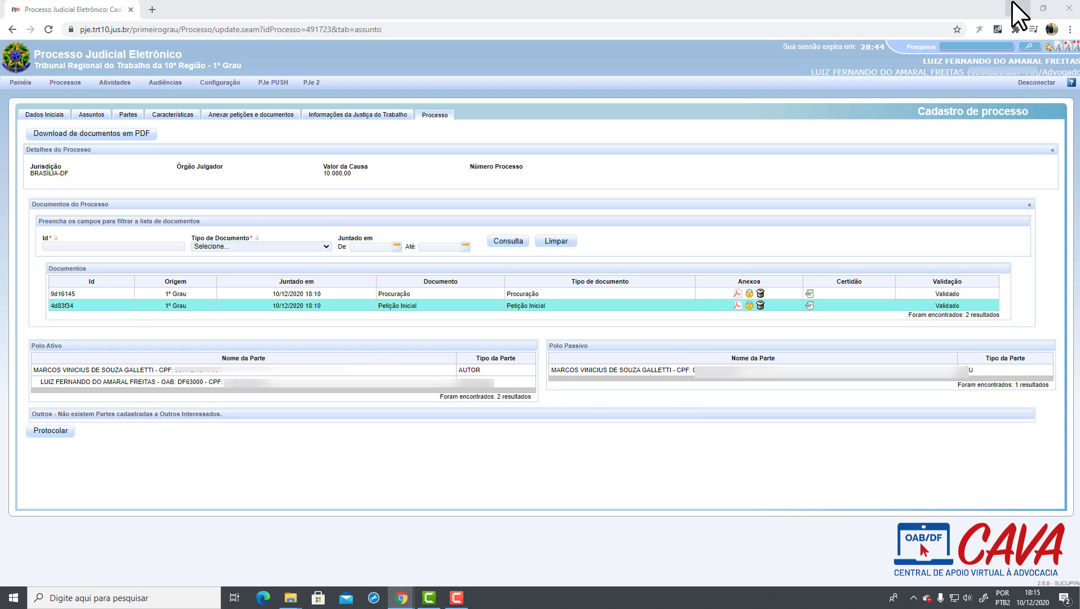
left_click(1014, 2)
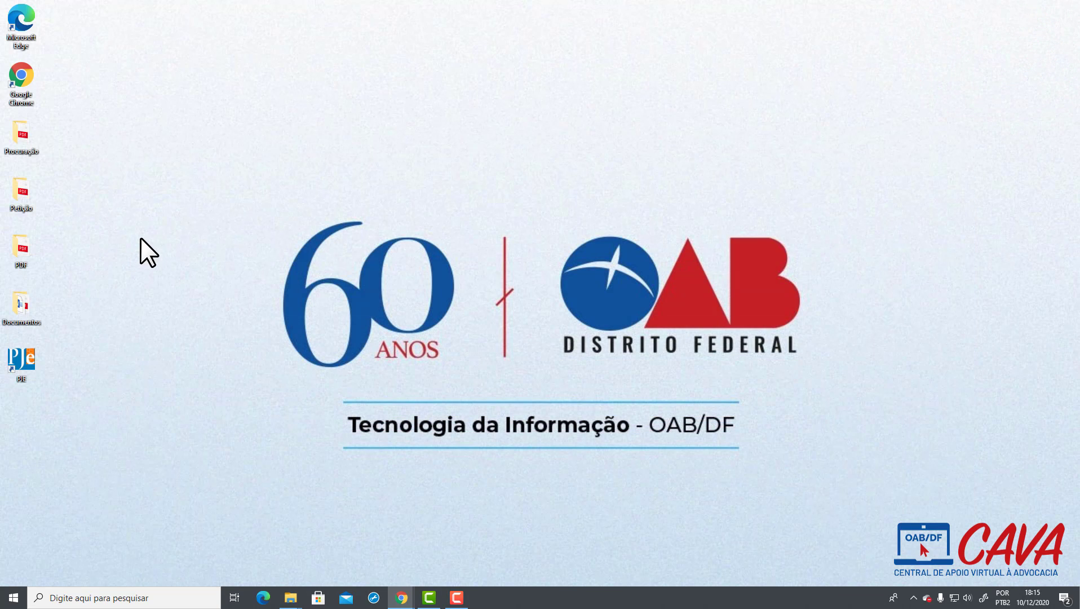